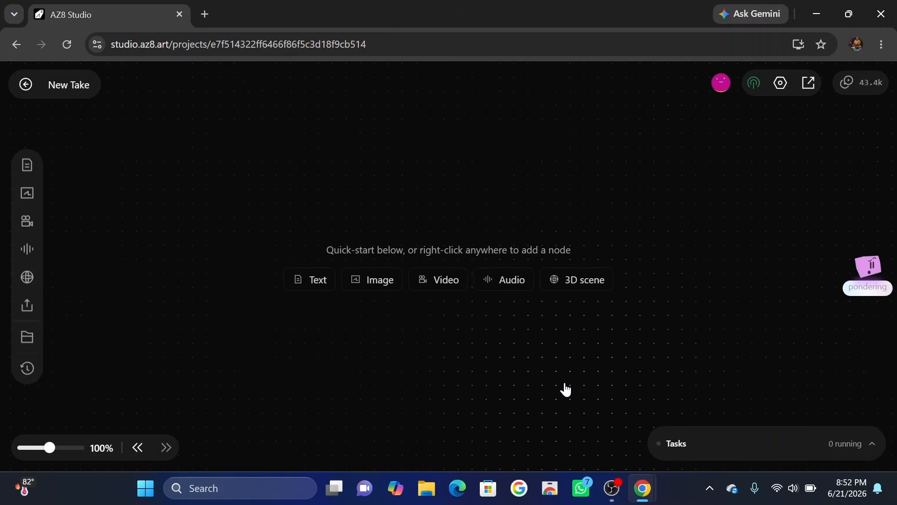
Check the plan's credit balance and review the link access options for sharing the project.
left_click(866, 88)
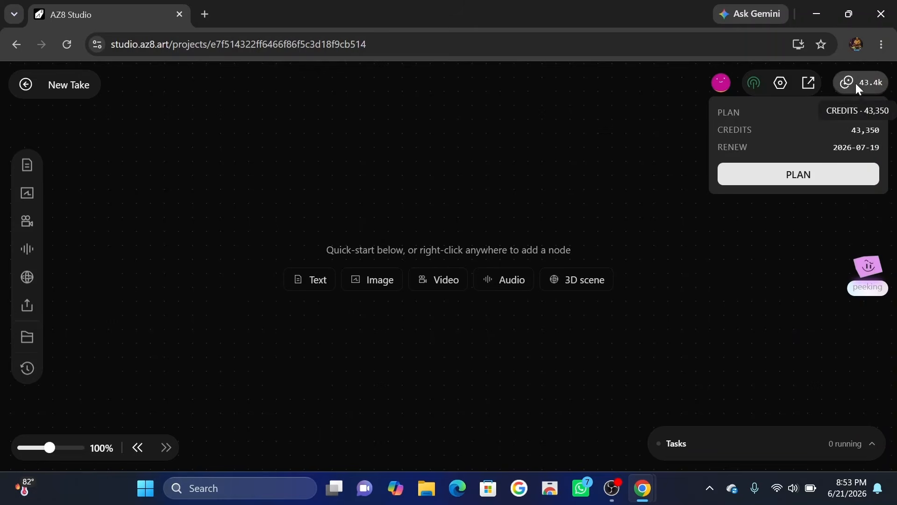
left_click(857, 84)
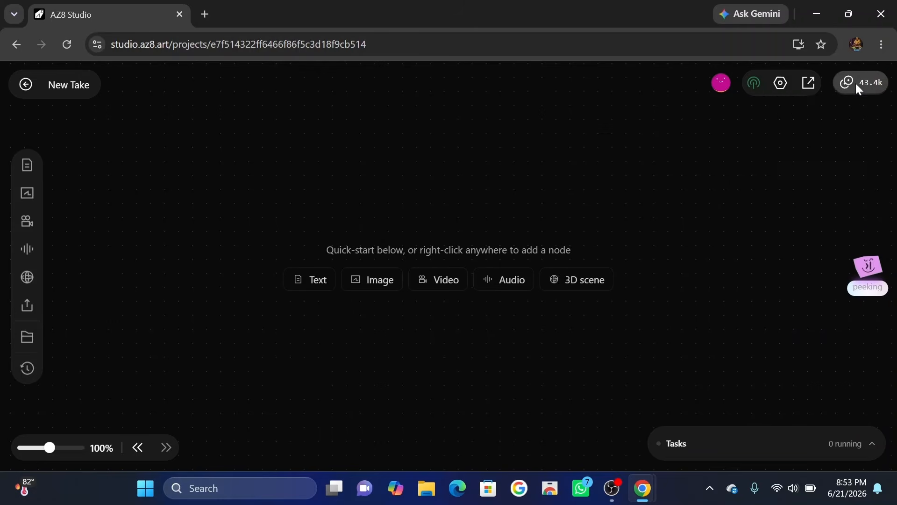
left_click(809, 85)
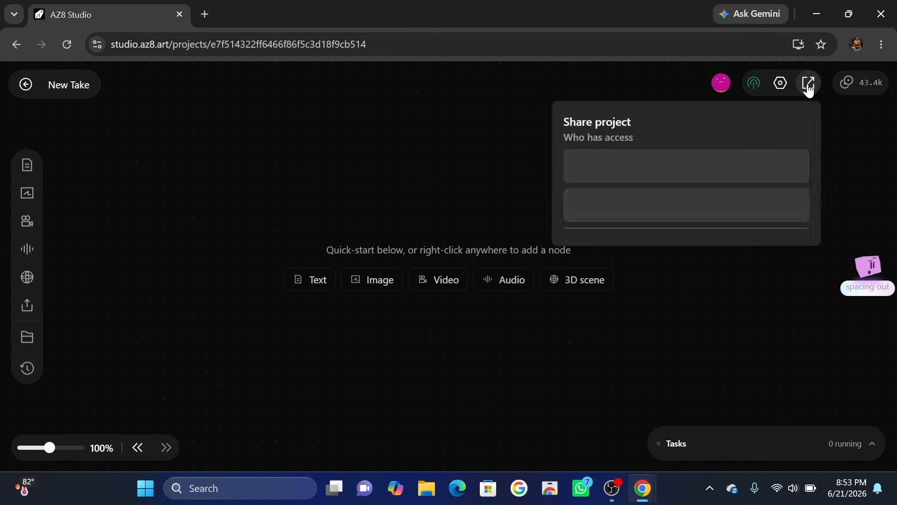
left_click(717, 203)
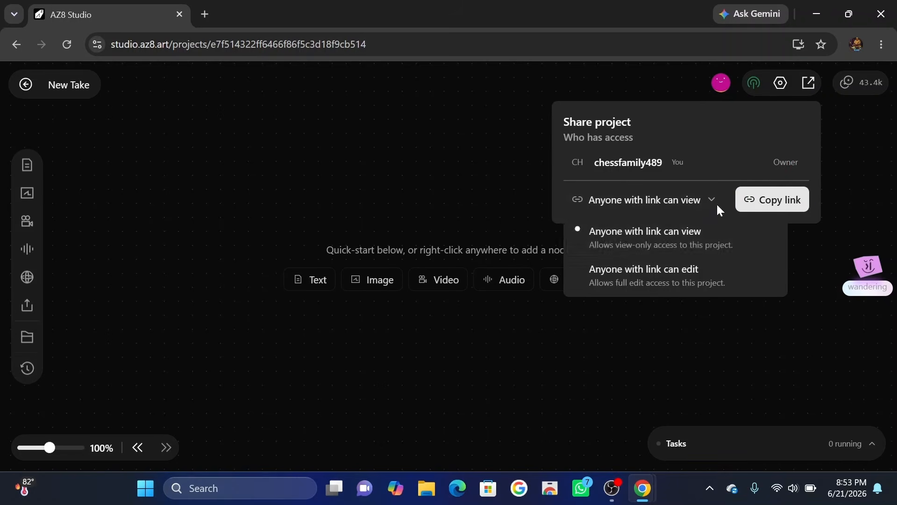
left_click(696, 203)
left_click(720, 267)
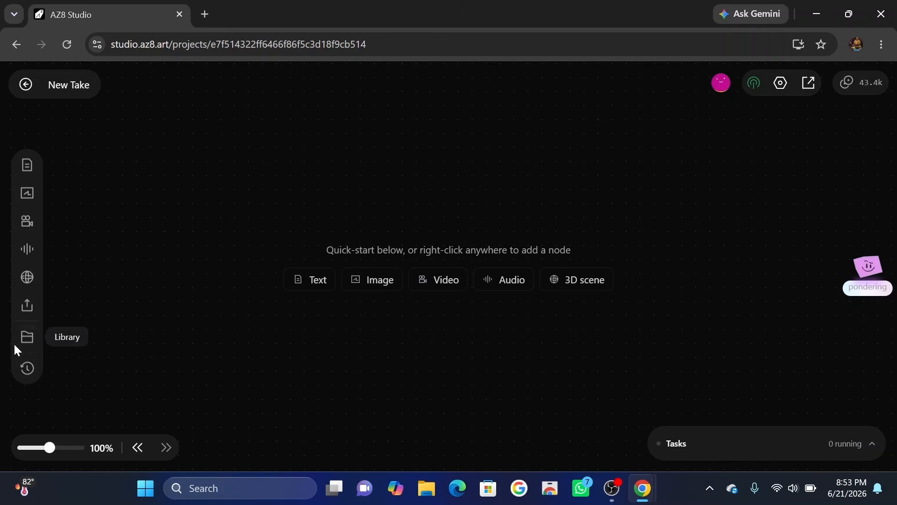
Browse the asset library's Unsplash images and Movie Library.
left_click(26, 339)
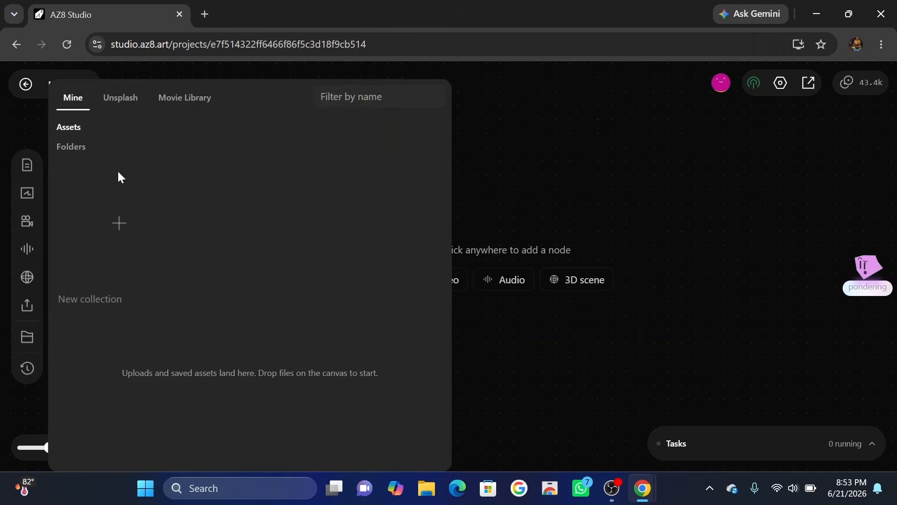
left_click(113, 96)
scroll(262, 255, "down", 5)
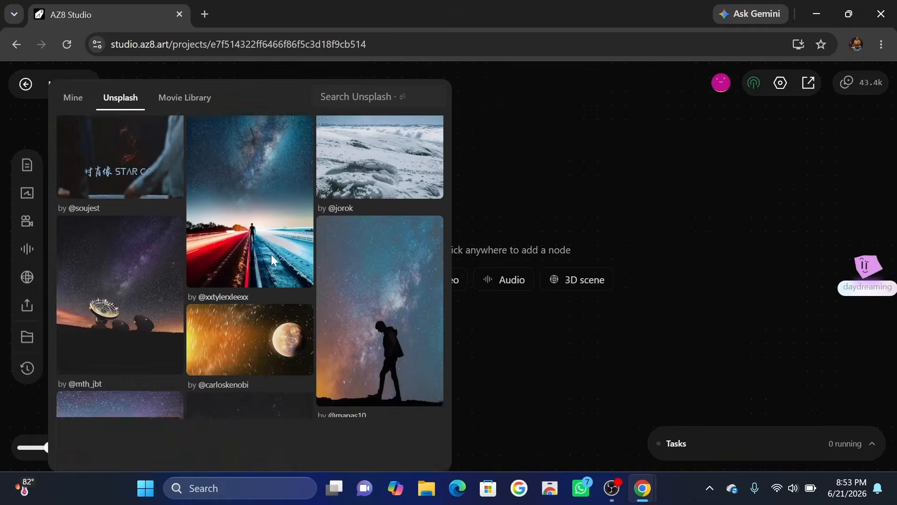
left_click(179, 97)
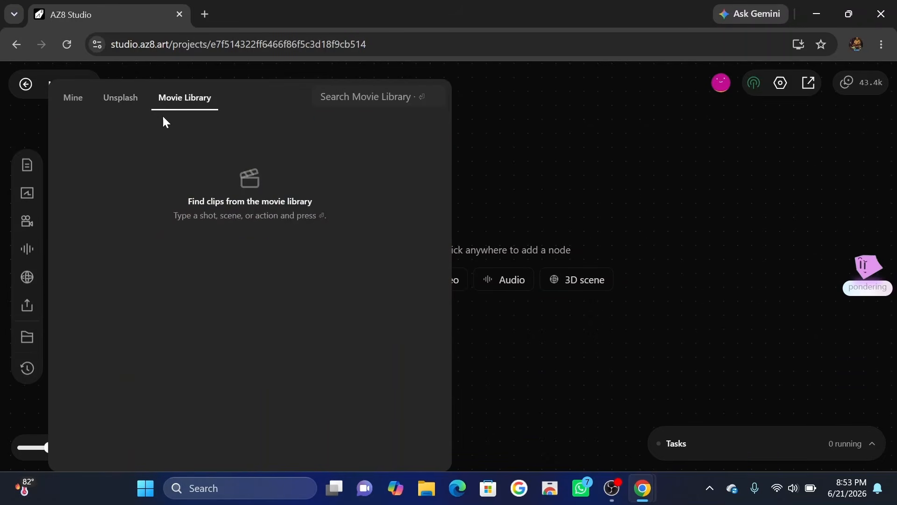
left_click(135, 102)
scroll(193, 248, "down", 5)
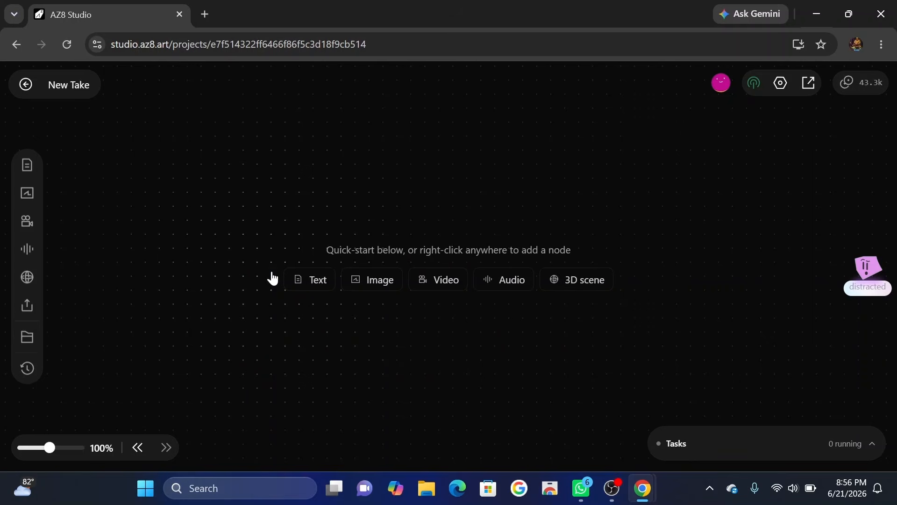
Add an image node with the prompt for a professional anime turnaround sheet of a young male with messy black hair and black oversized hoodie.
left_click(28, 193)
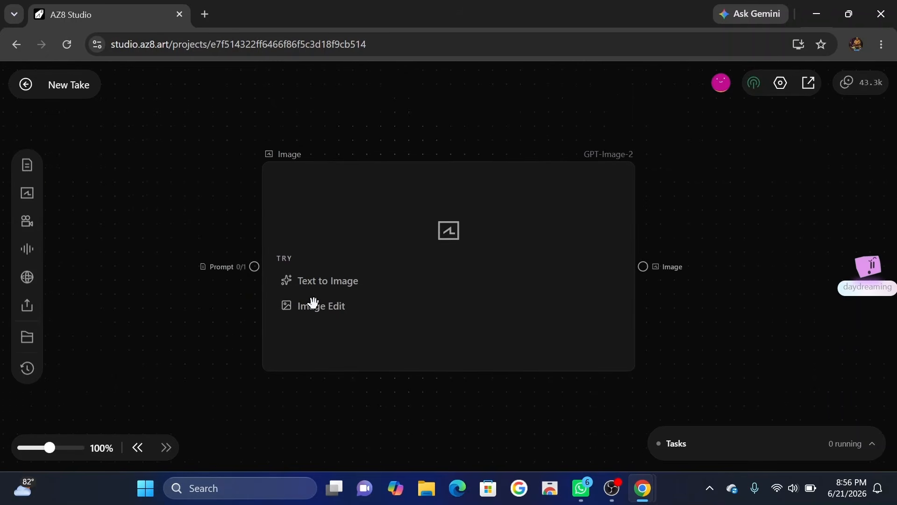
left_click(366, 242)
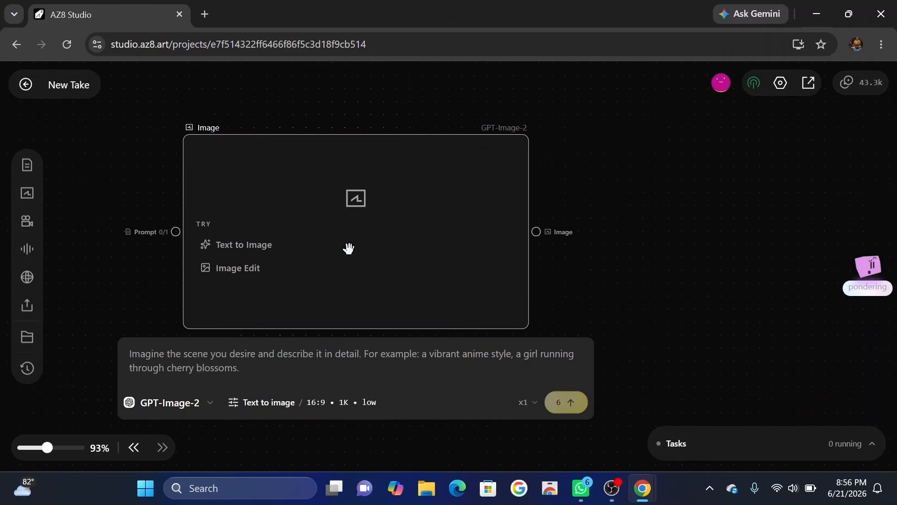
type("Professional anime character turnaround sheet, front view, back view, left side view, right side view, three-quarter front view, three-quarter back view, same character in every angle, consistent character design, young anime male, messy black hair, sharp blue eyes, black oversized hoodie, black cargo pants, white sneakers, slim athletic build, neutral pose, clean white background, animation studio model sheet, concept art, highly detailed, masterpiece, ultra quality, 4k")
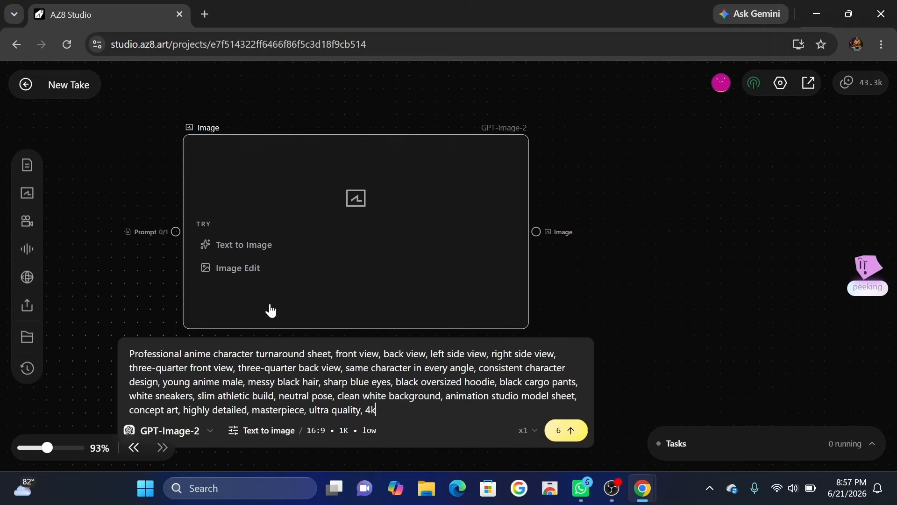
left_click(201, 359)
scroll(206, 296, "down", 2)
scroll(151, 195, "up", 2)
left_click(202, 157)
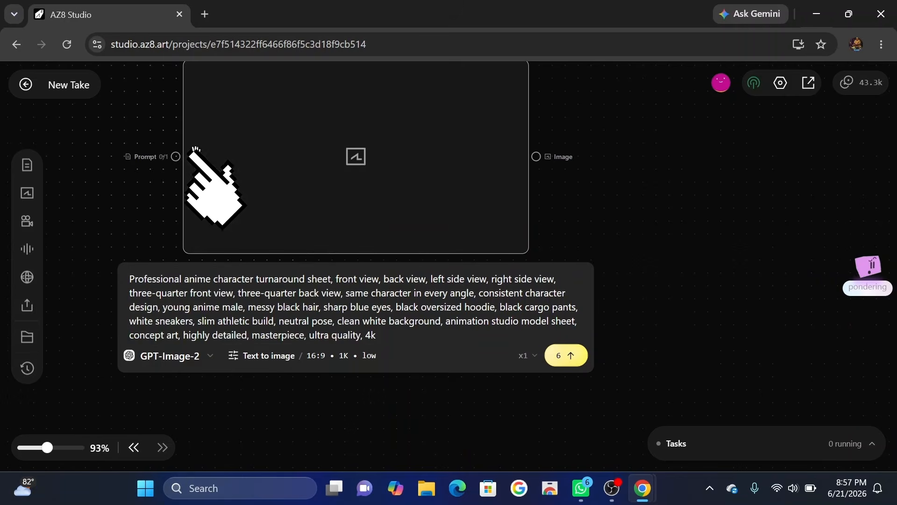
Set the text-to-image quality to medium and generate the character turnaround sheet.
left_click(275, 359)
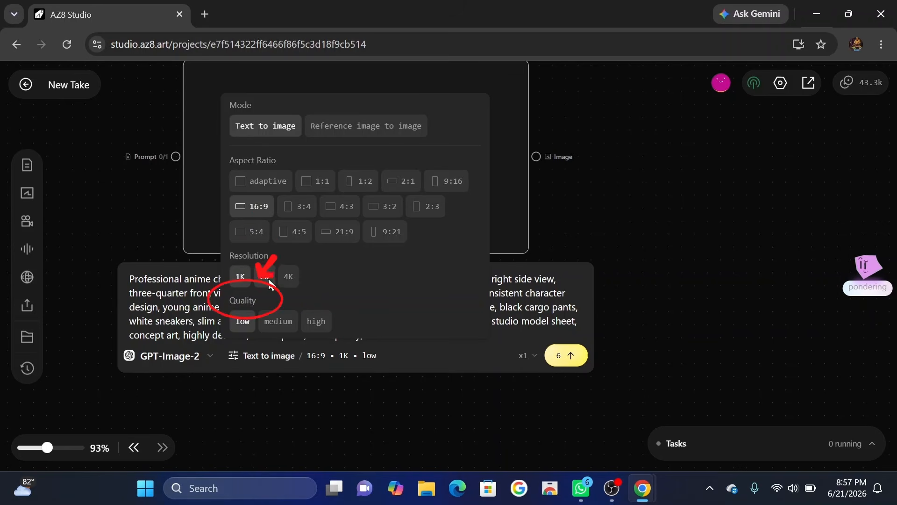
left_click(285, 323)
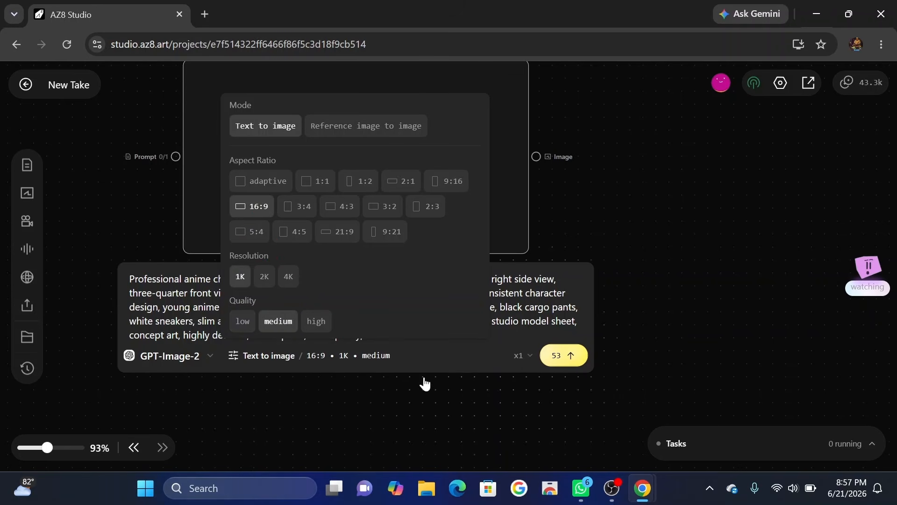
left_click(420, 389)
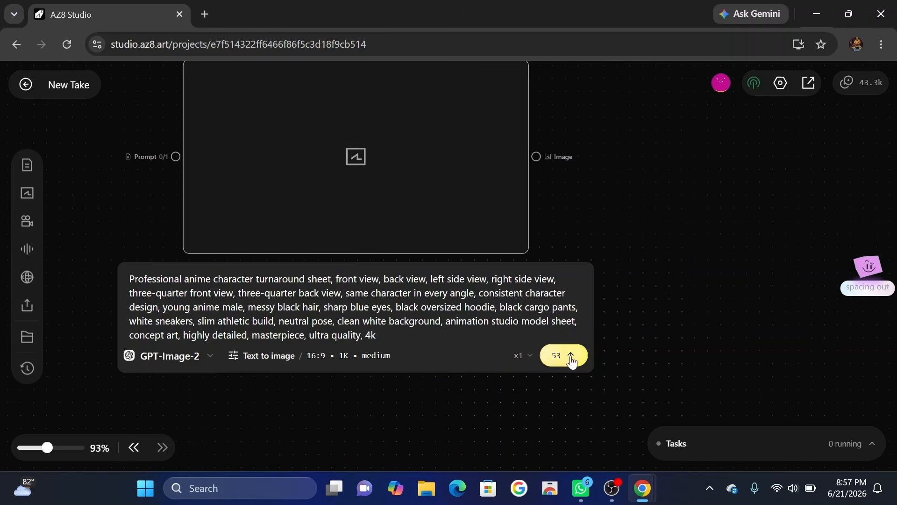
left_click(552, 358)
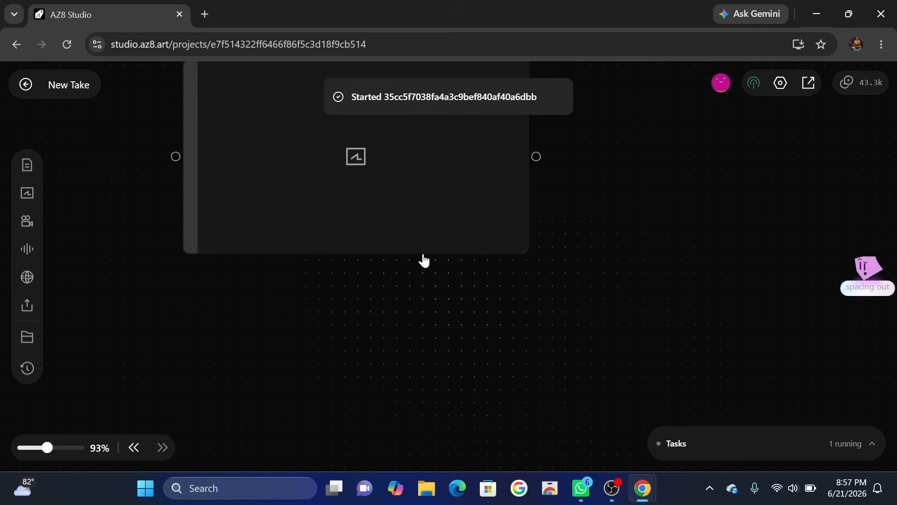
Inspect the generated character turnaround sheet up close and in the full-size preview.
scroll(421, 253, "up", 2)
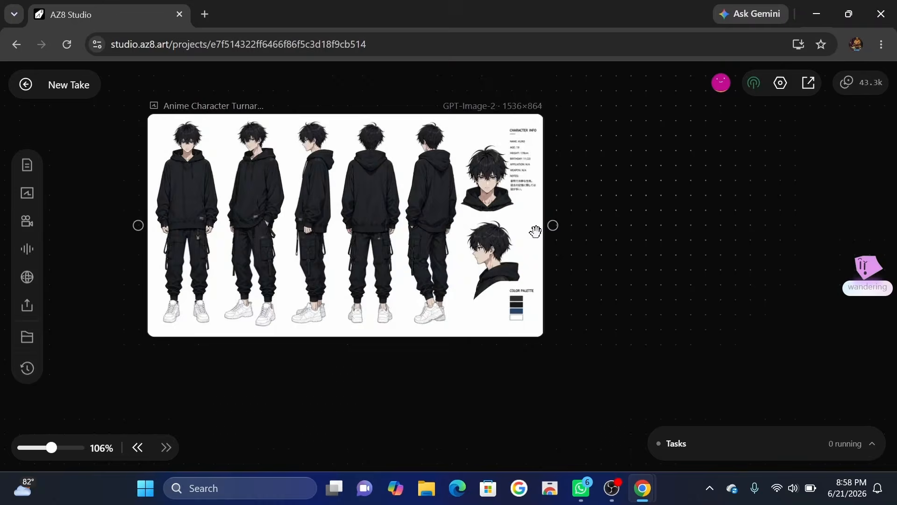
scroll(294, 207, "up", 3)
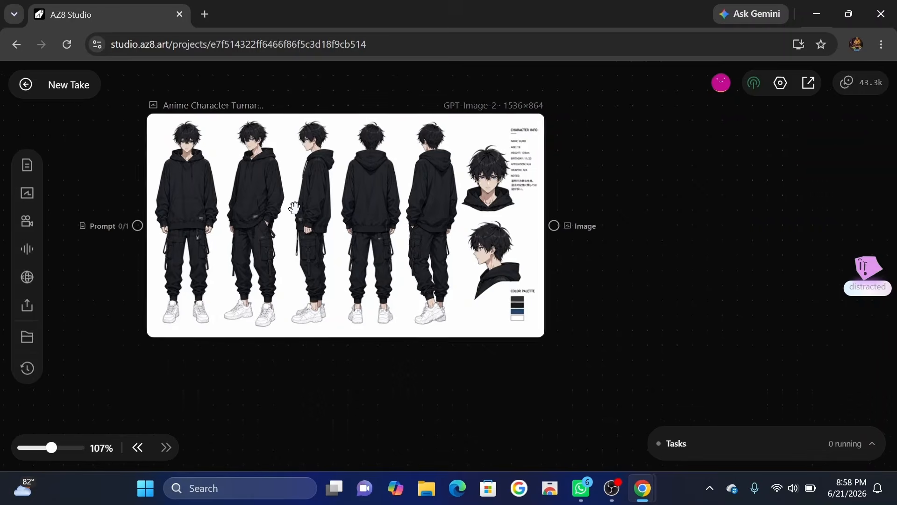
scroll(294, 207, "up", 3)
scroll(294, 207, "down", 1)
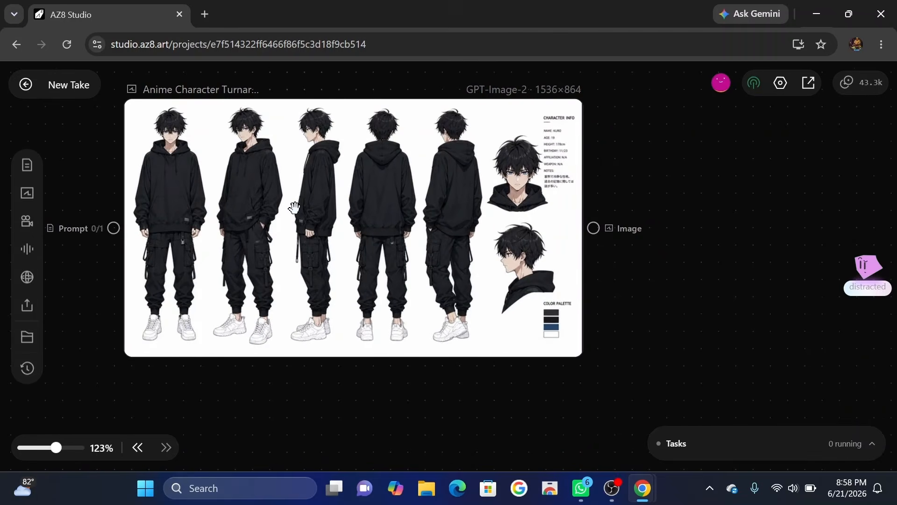
left_click(293, 207)
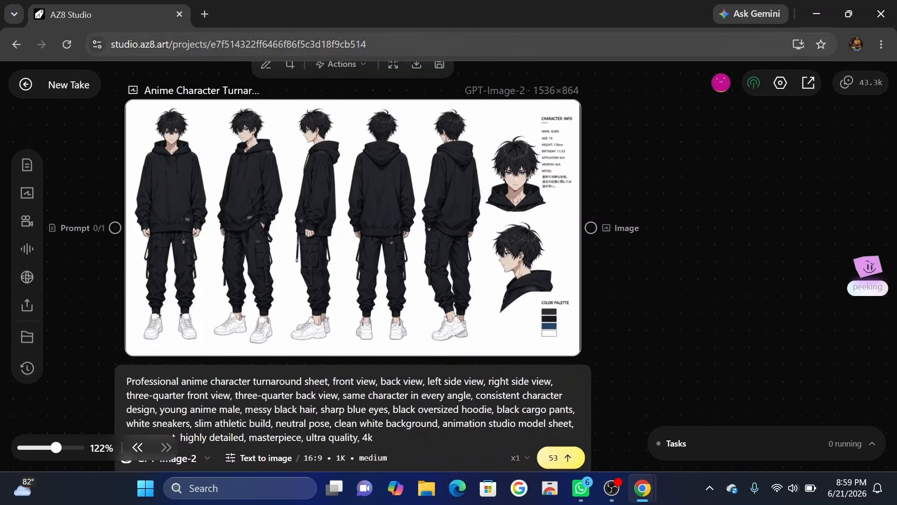
left_click(394, 65)
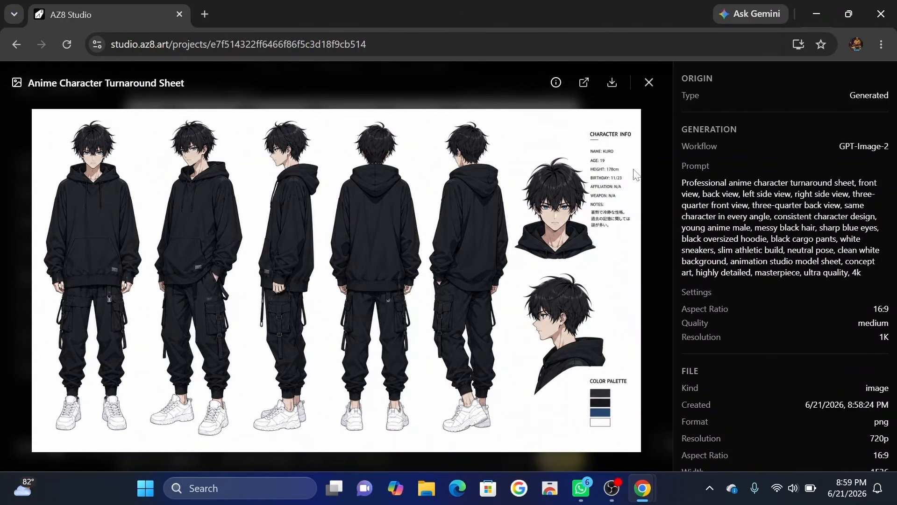
key("Escape")
Add a second image node below the character sheet with the prompt for a rainy Tokyo street at night, neon signs and wet pavement reflections.
scroll(500, 237, "right", 1)
scroll(500, 238, "down", 2)
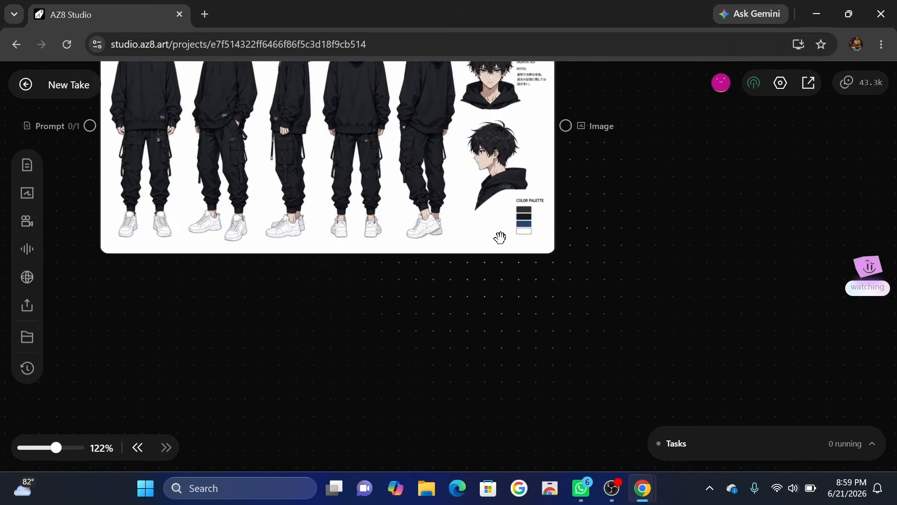
scroll(501, 238, "down", 1)
scroll(382, 361, "down", 2)
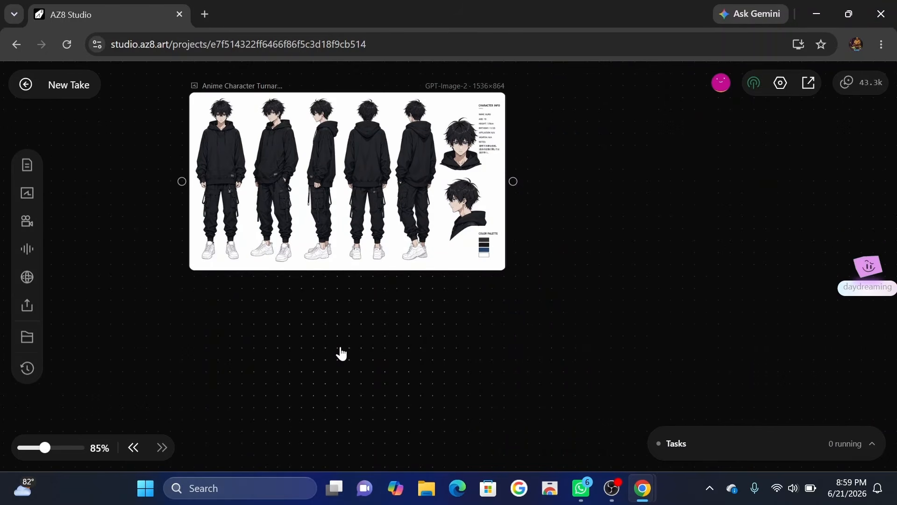
scroll(341, 353, "down", 3)
double_click(338, 321)
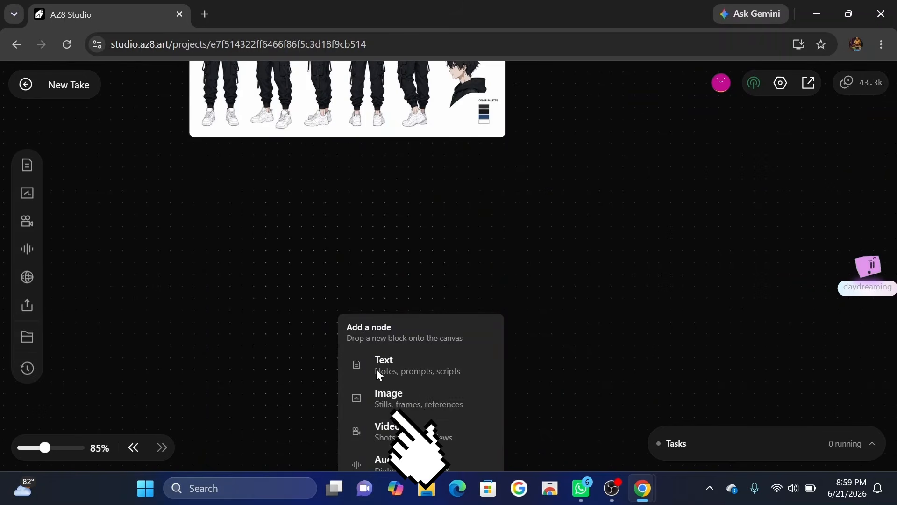
left_click(372, 397)
left_click_drag(436, 380, 316, 235)
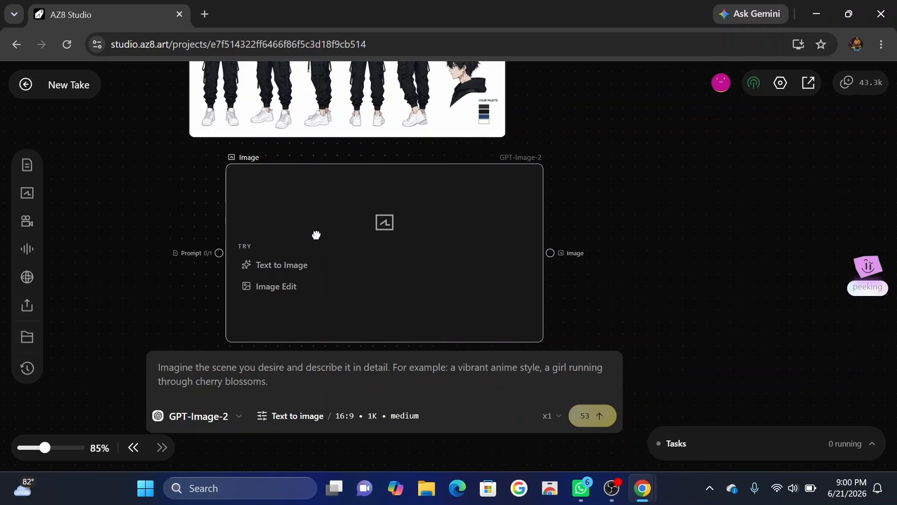
type("Rainy Tokyo street at night, neon signs, wet pavement reflections, glowing billboards, cinematic atmosphere, realistic rain, anime movie background, detailed city environment, depth of field, dramatic lighting, volumetric fog, masterpiece, ultra detailed, Makoto Shinkai style environment, 4k")
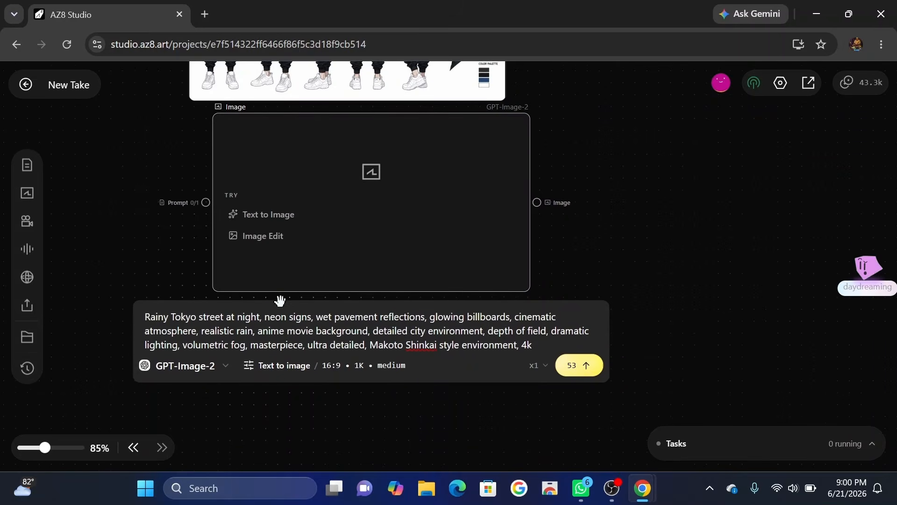
Generate the Tokyo street background with GPT-Image-2 at 16:9, 1K and medium quality, and preview the result at full size.
left_click(197, 366)
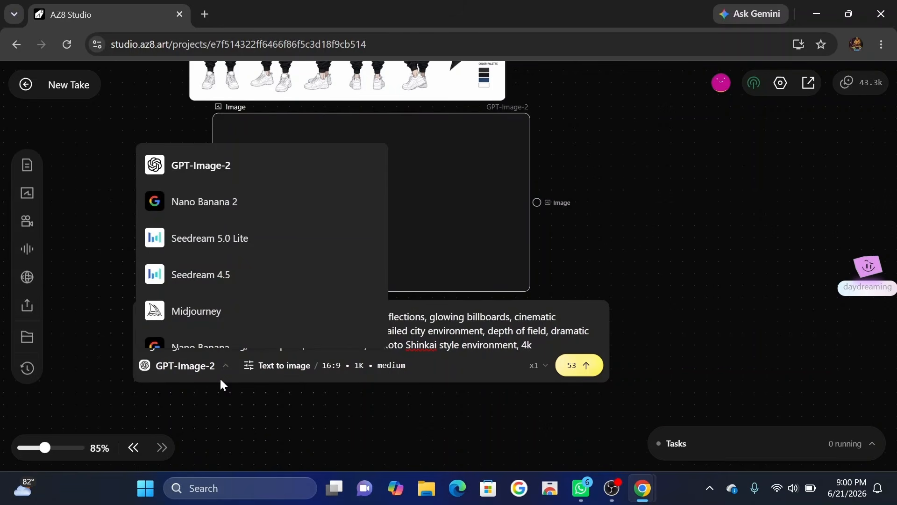
left_click(277, 365)
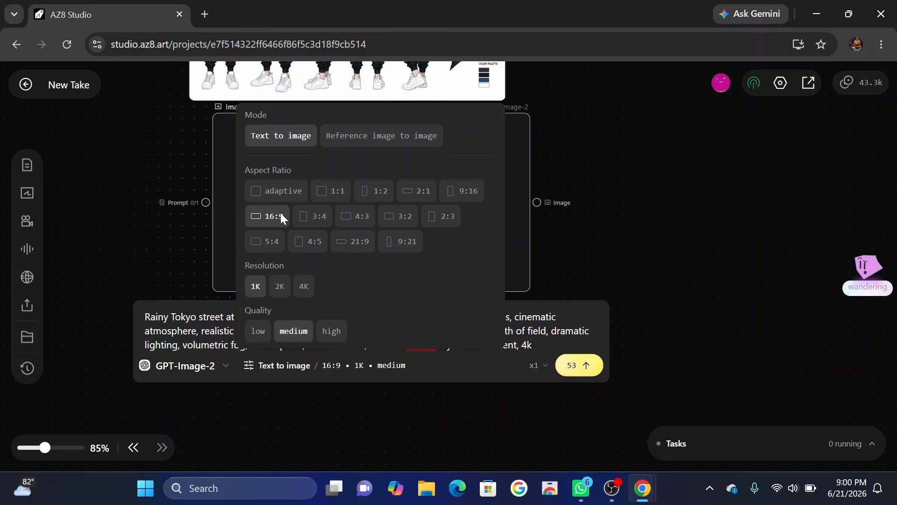
left_click(450, 372)
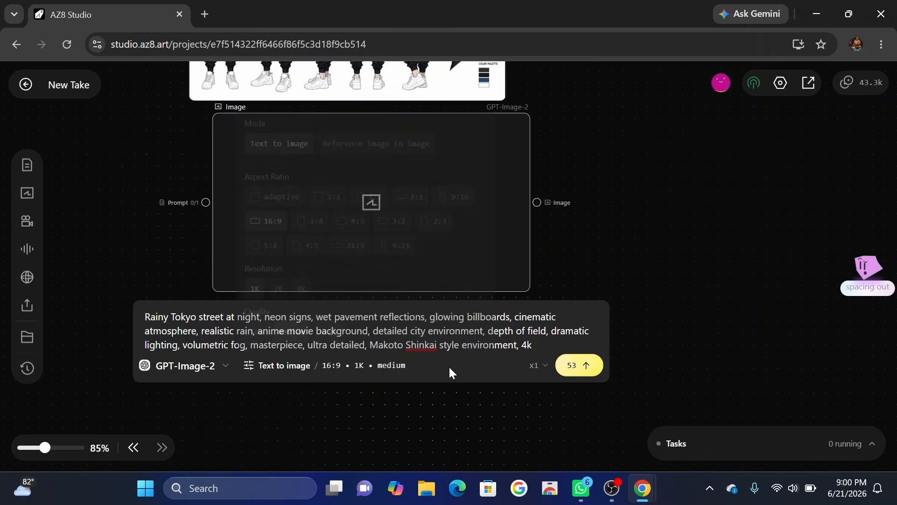
left_click(583, 368)
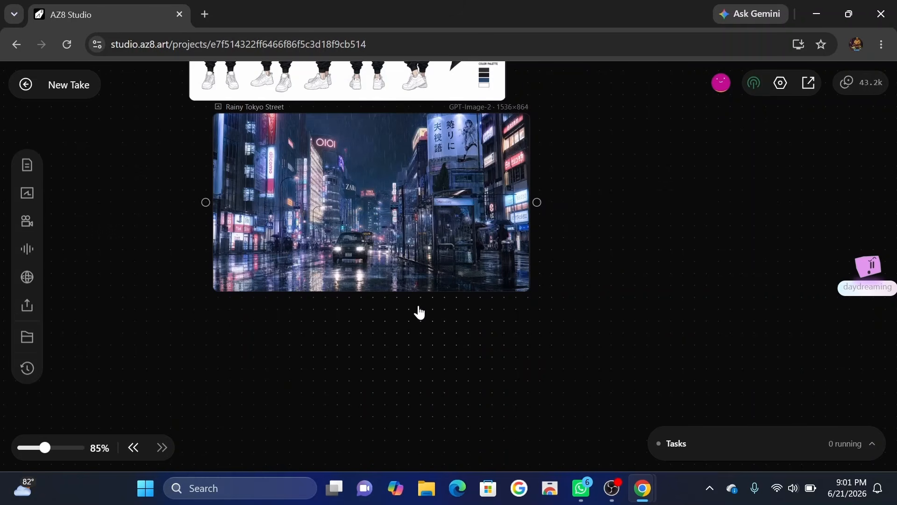
double_click(411, 213)
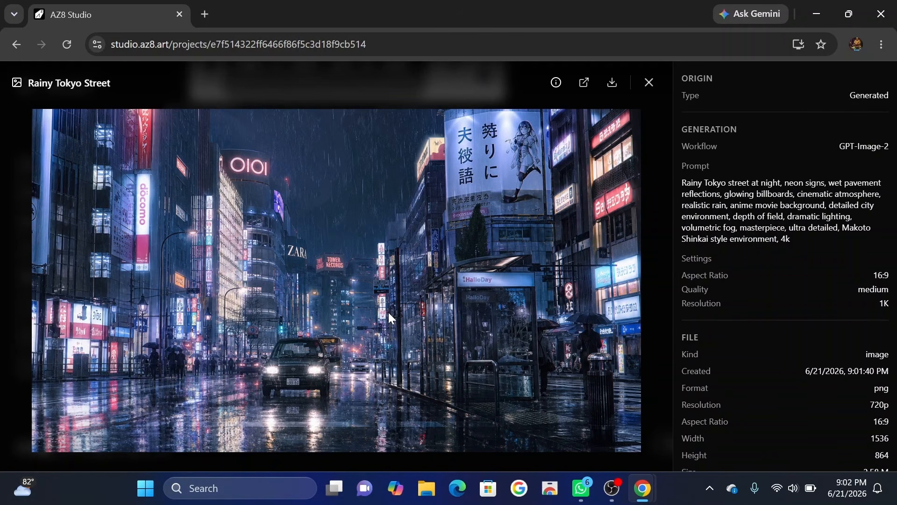
key("Escape")
Add a World node beside the two images and enter the prompt "make it 3d".
double_click(554, 239)
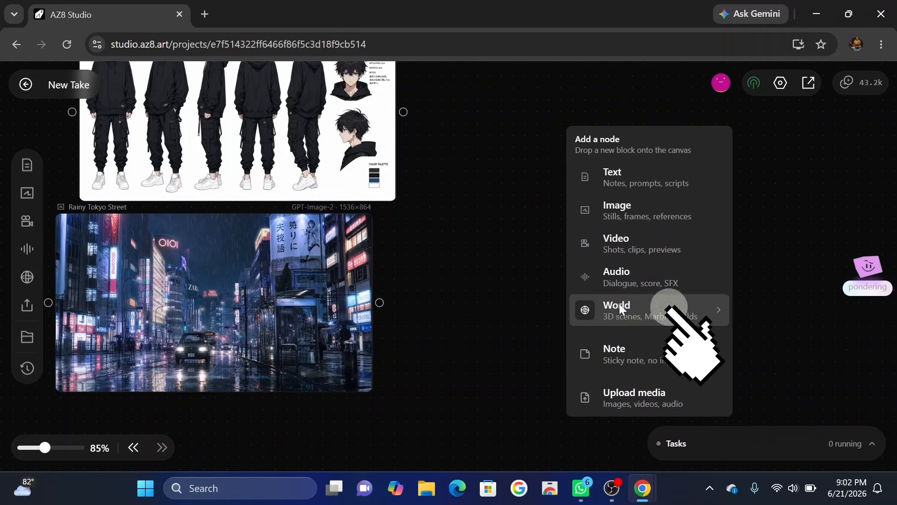
left_click(621, 307)
left_click(603, 204)
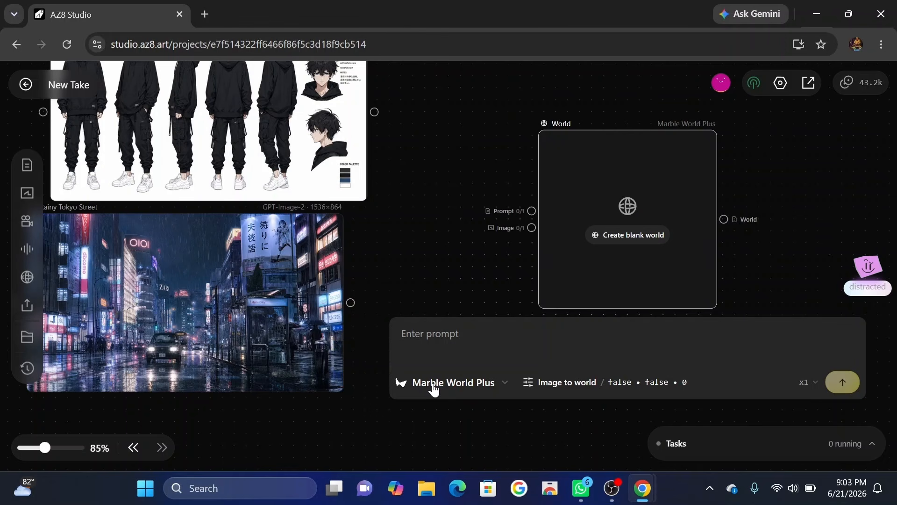
type("make")
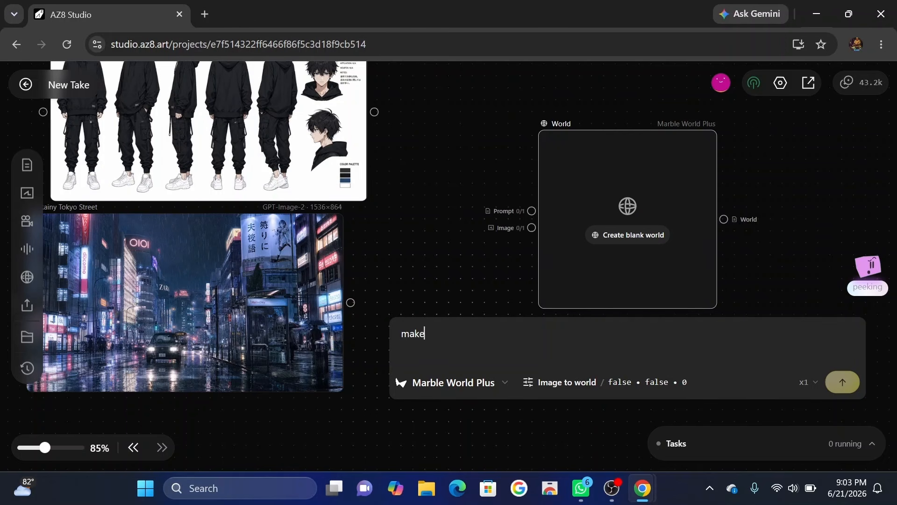
type(" it 3d")
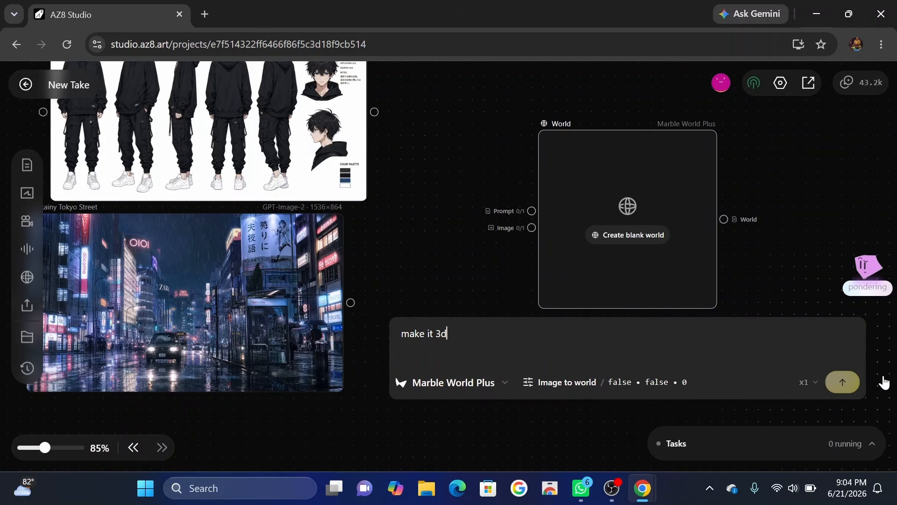
Connect the rainy Tokyo street image to the image input of the World node.
mouse_move(840, 385)
left_click_drag(350, 304, 532, 227)
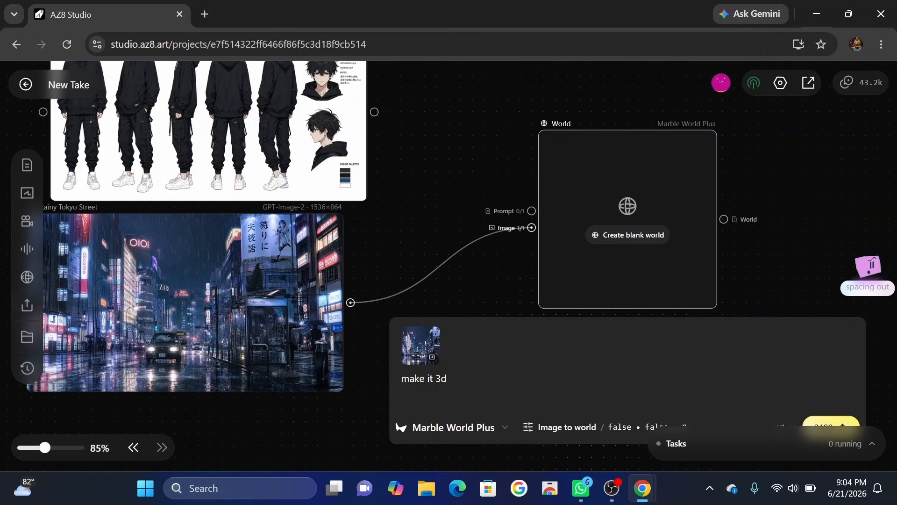
scroll(757, 267, "down", 2)
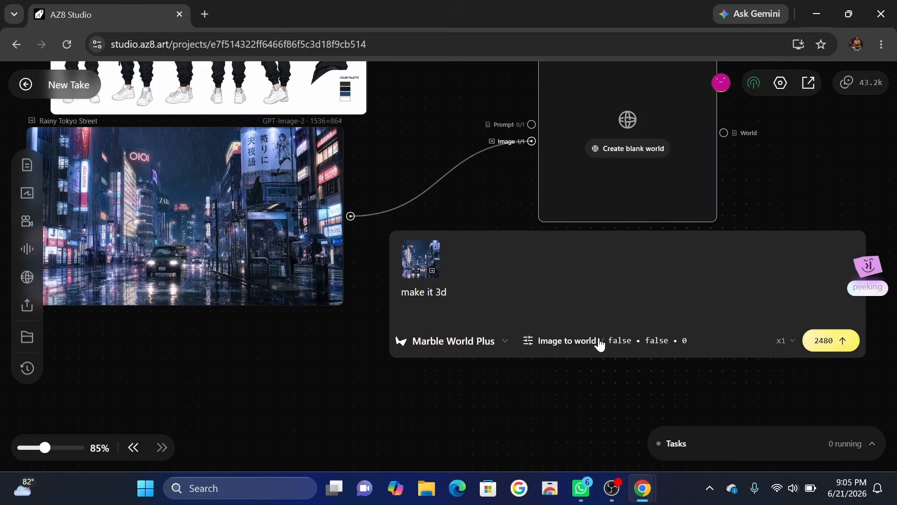
Name the world "tokyo" in the image-to-world settings and generate it with Marble World Plus.
left_click(547, 346)
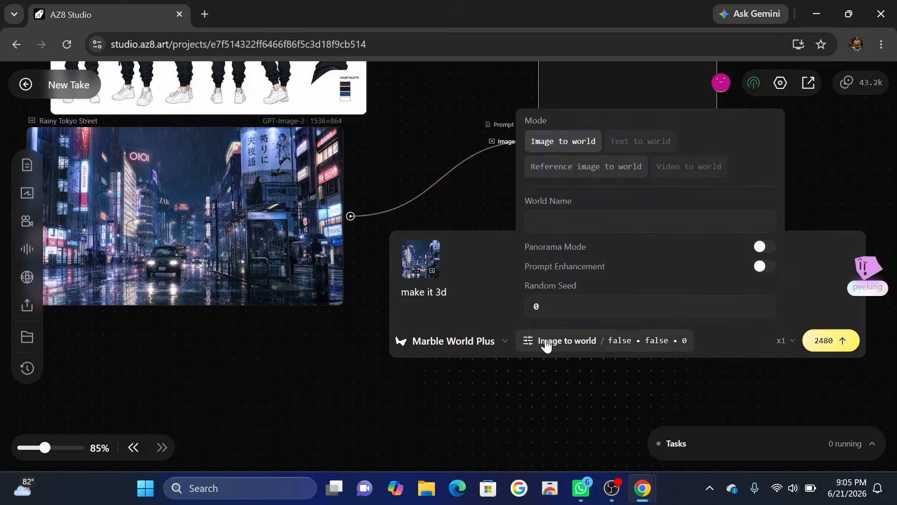
left_click(561, 221)
type("tokyo")
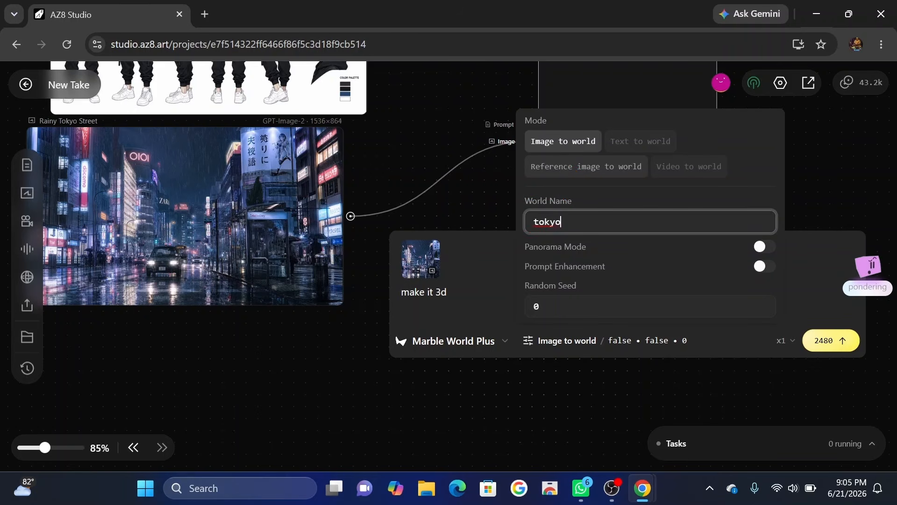
left_click(751, 343)
left_click(830, 341)
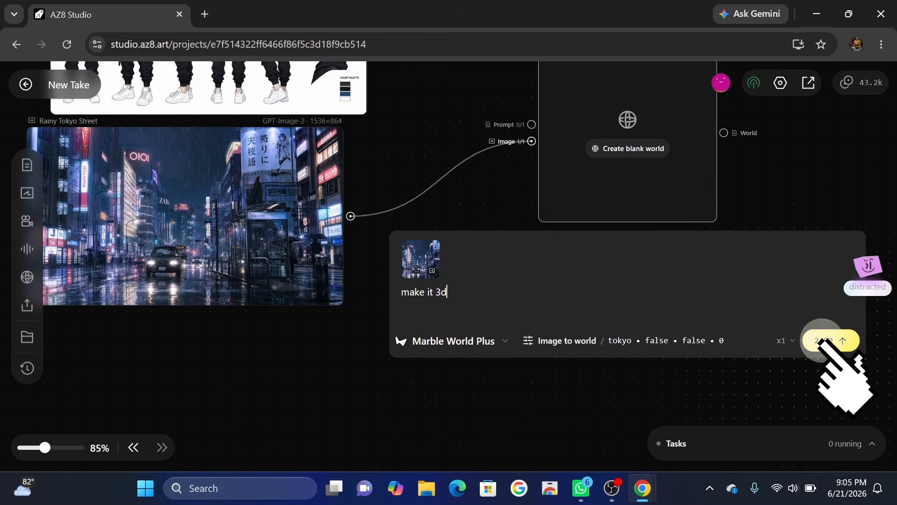
Open the generated Tokyo 3D World for scene composition and view its street surroundings.
scroll(655, 290, "up", 5)
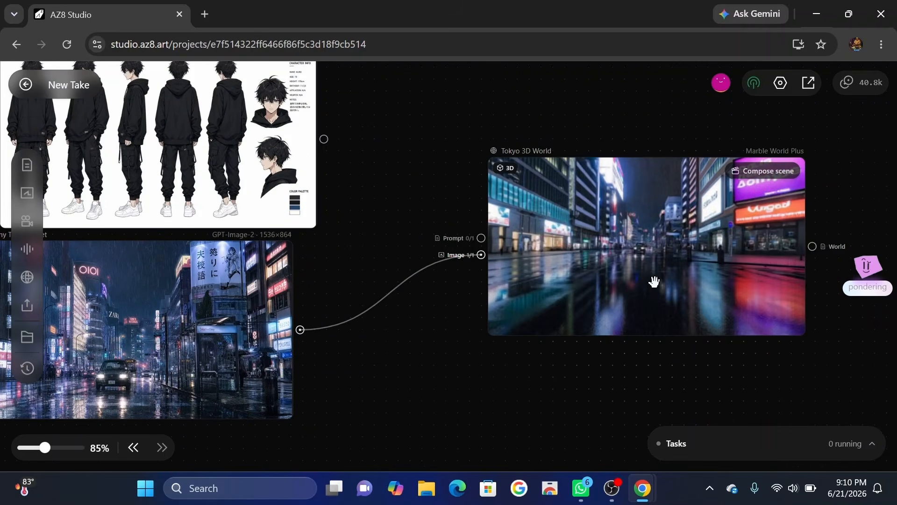
left_click_drag(655, 281, 550, 285)
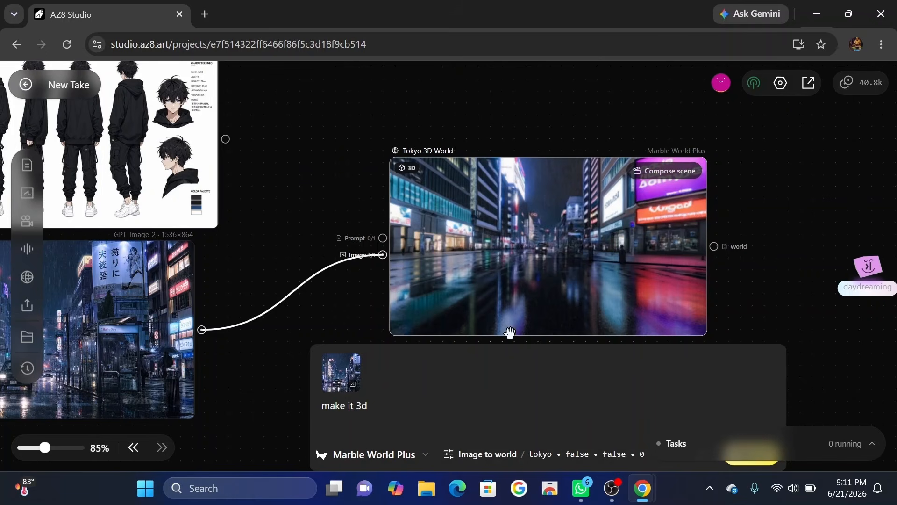
scroll(509, 333, "down", 1)
left_click(673, 156)
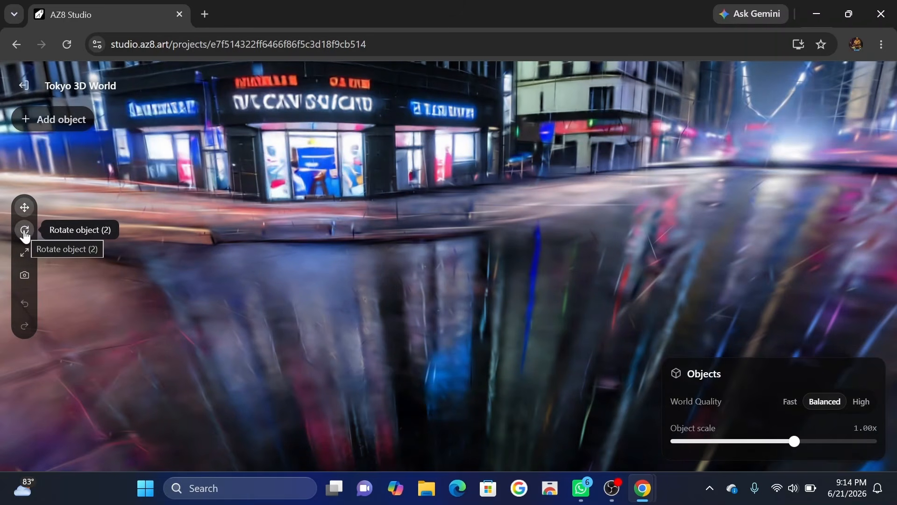
scroll(380, 243, "down", 8)
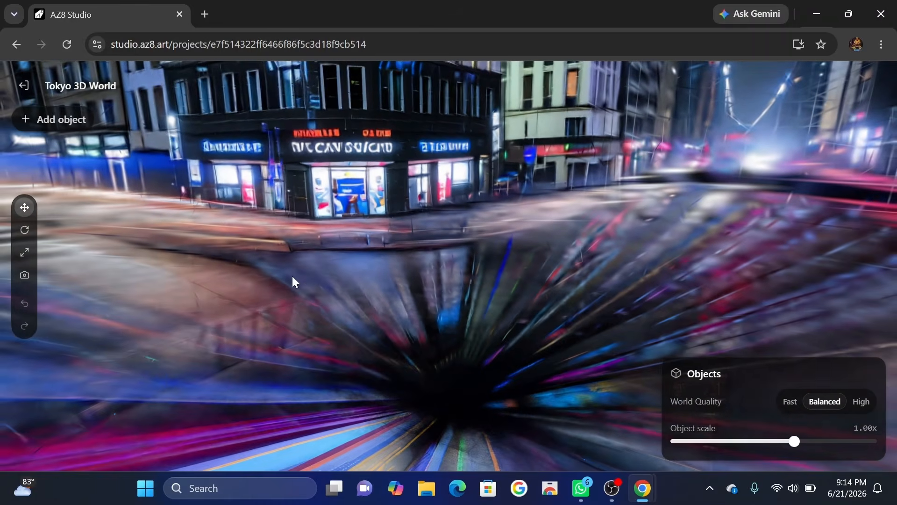
Add a Person character to the 3D world and position it on the street.
left_click(70, 121)
left_click(66, 156)
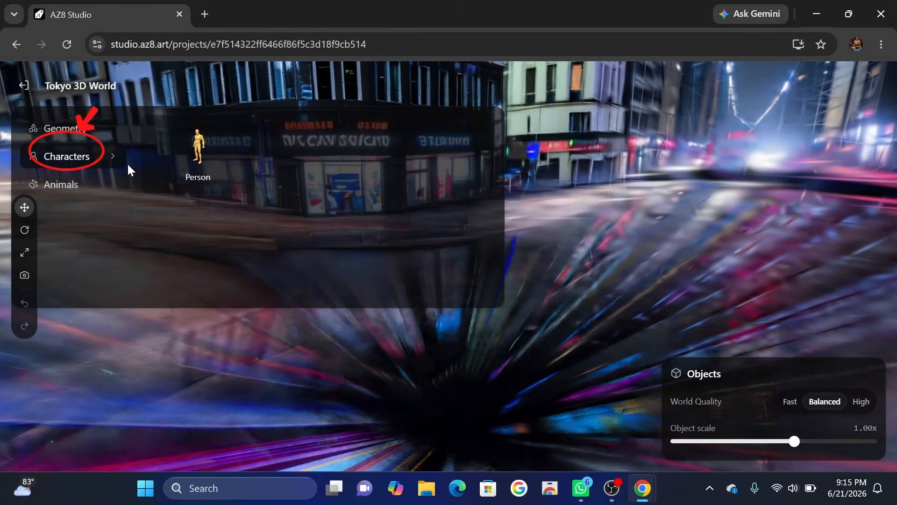
left_click(193, 168)
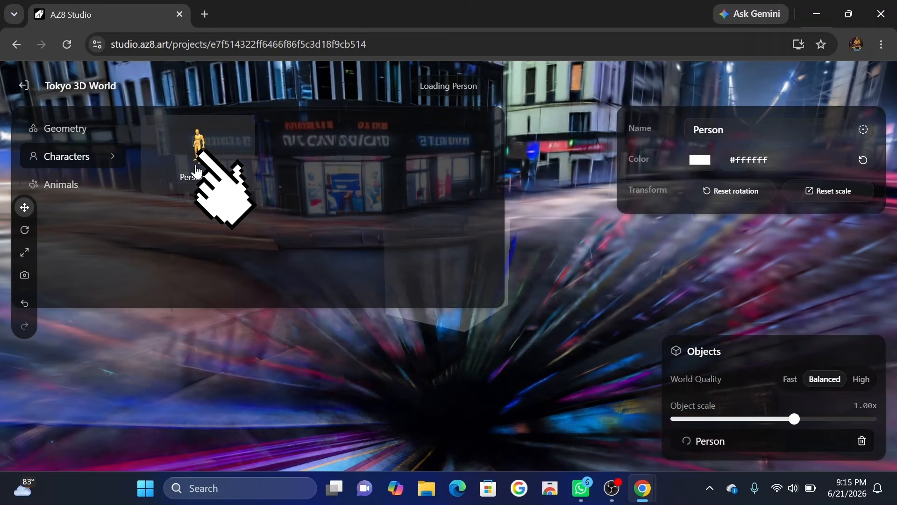
left_click_drag(442, 205, 289, 205)
left_click_drag(278, 132, 301, 185)
scroll(293, 205, "down", 4)
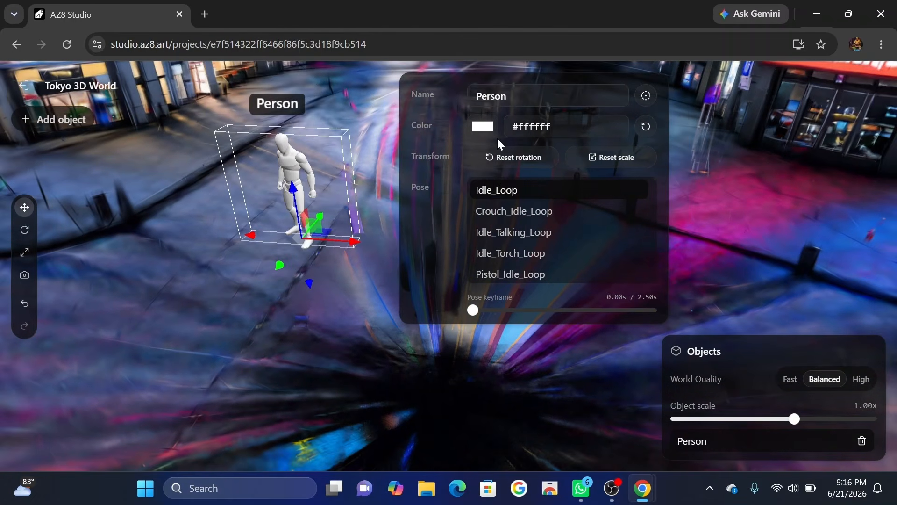
Preview the Person in several poses, including Crouch_Idle_Loop, Idle_Talking_Loop, Death01 and Dance_Loop.
left_click(523, 211)
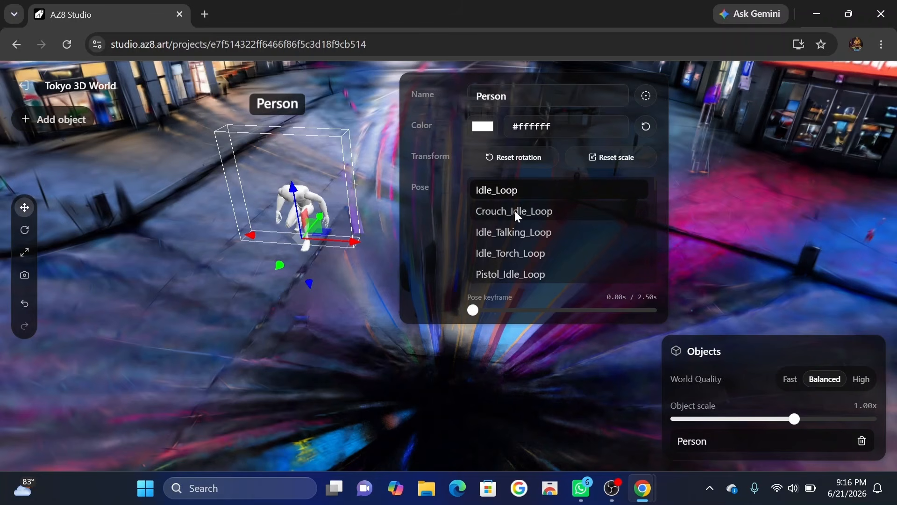
left_click(511, 231)
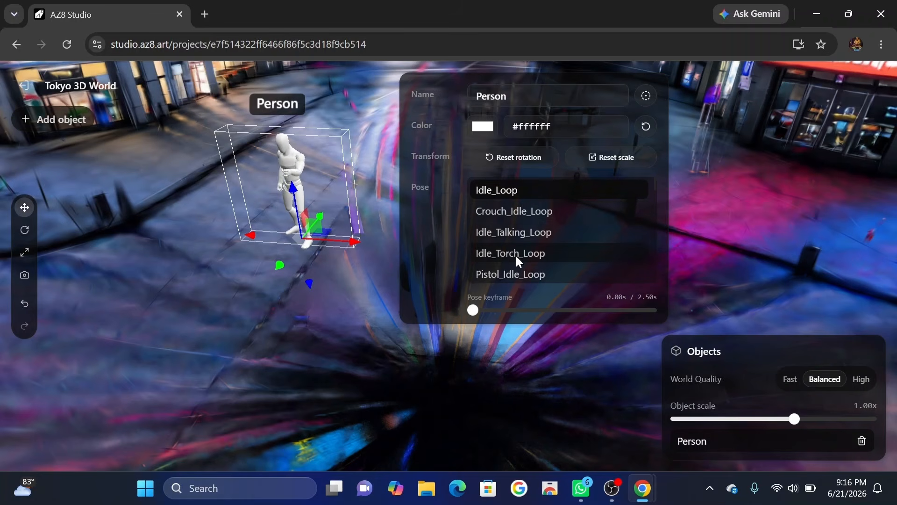
scroll(504, 260, "down", 1)
scroll(505, 261, "down", 2)
left_click(523, 271)
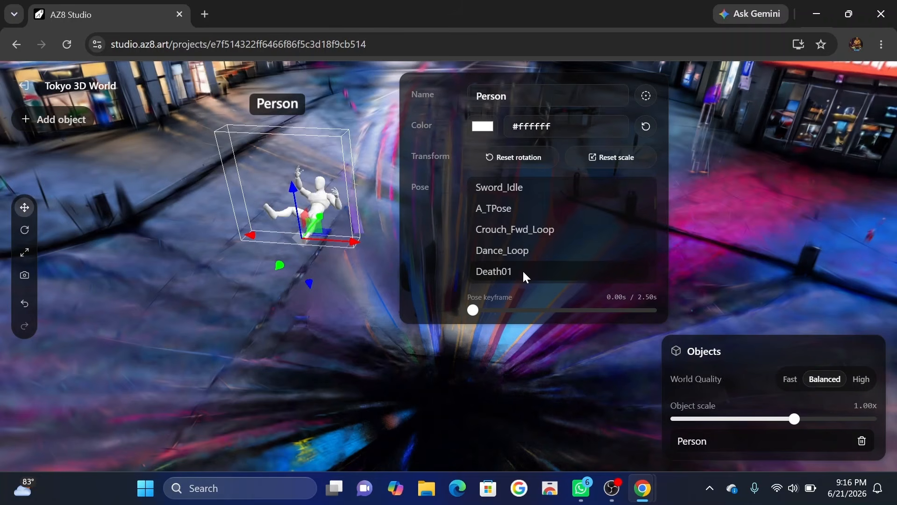
left_click(520, 250)
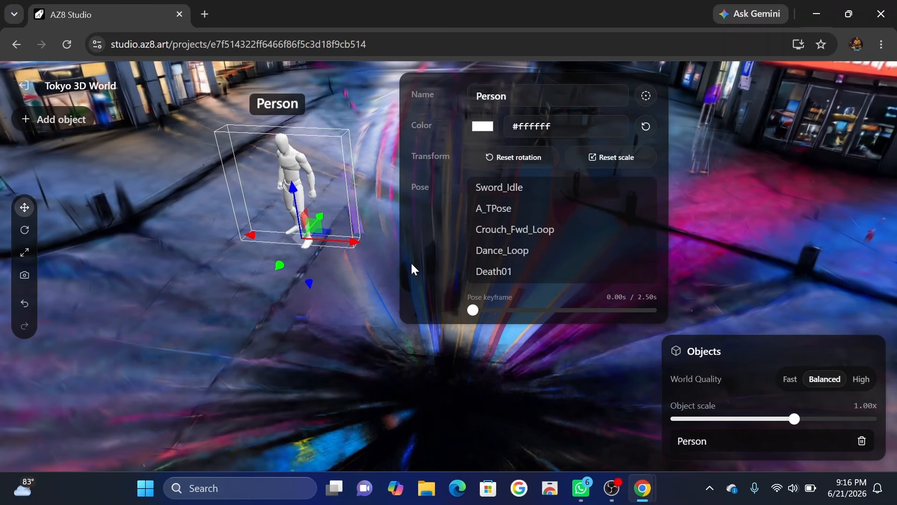
Raise the Person slightly above its position on the street and set the object scale to 1.49x.
left_click_drag(291, 189, 253, 182)
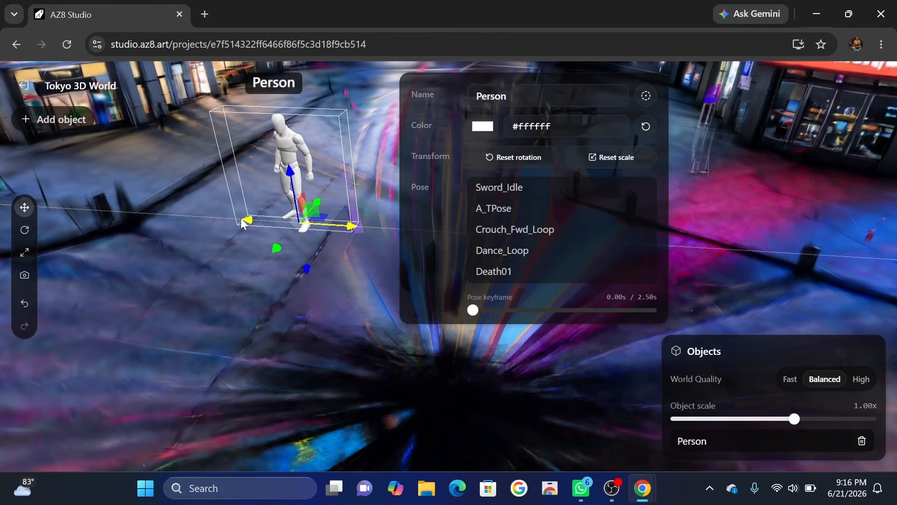
mouse_move(797, 422)
left_mouse_down()
mouse_move(804, 420)
mouse_move(782, 416)
mouse_move(812, 428)
mouse_move(805, 421)
left_mouse_up()
left_click(469, 262)
Capture the street scene with the Person from several distances, from a close view to a wide one.
scroll(330, 173, "up", 2)
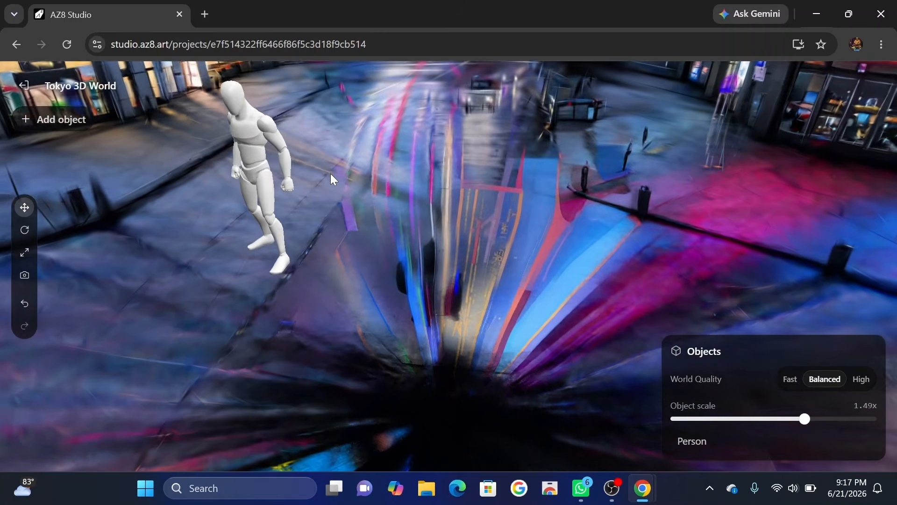
scroll(330, 173, "down", 5)
scroll(331, 175, "down", 3)
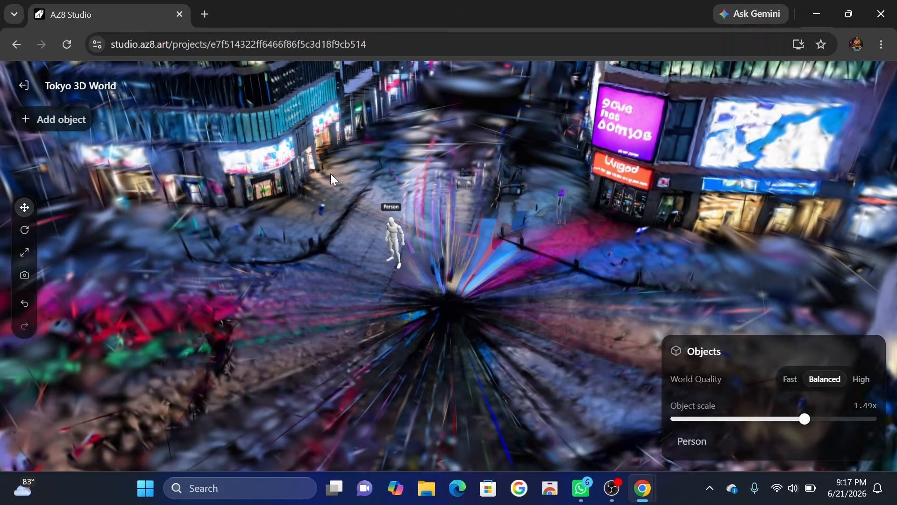
scroll(410, 213, "up", 5)
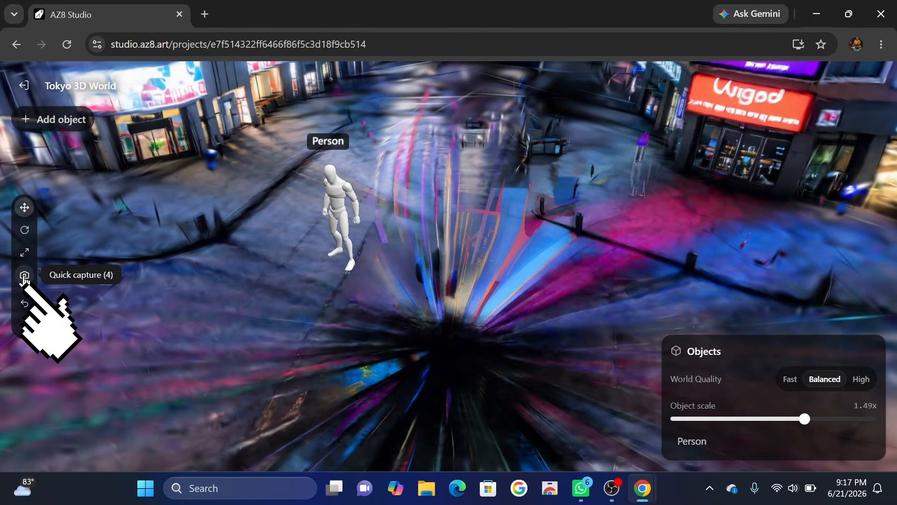
left_click(25, 277)
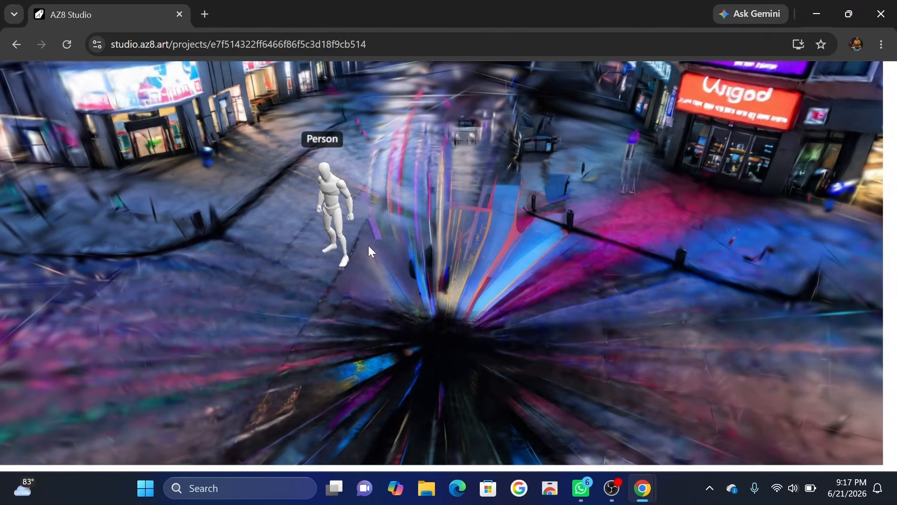
scroll(353, 239, "down", 3)
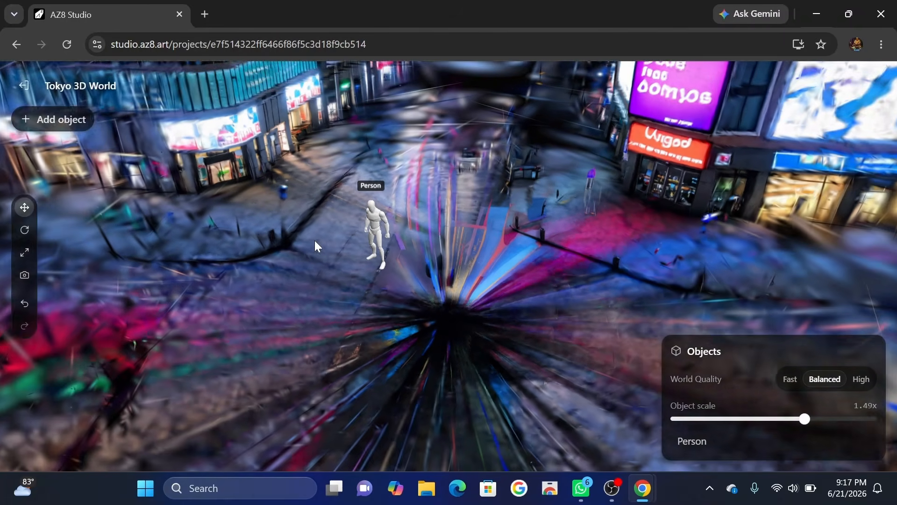
left_click(25, 277)
scroll(367, 237, "down", 4)
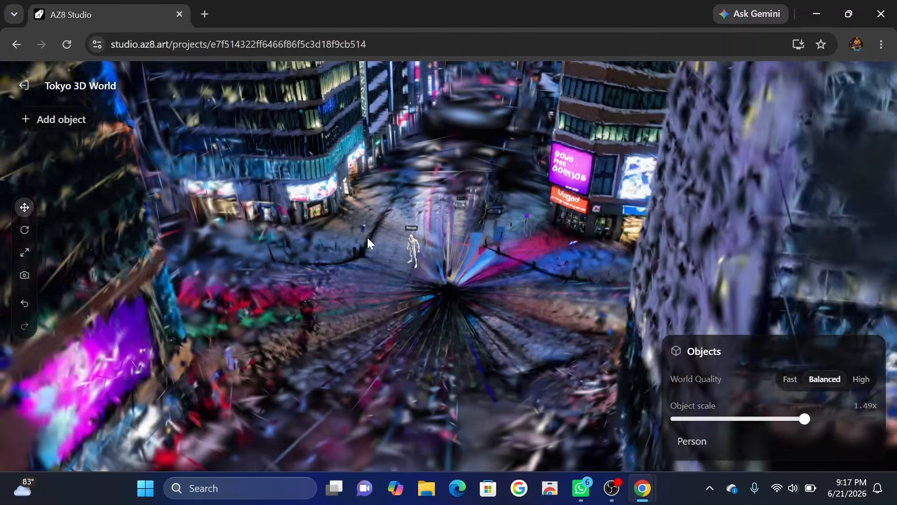
left_click(25, 276)
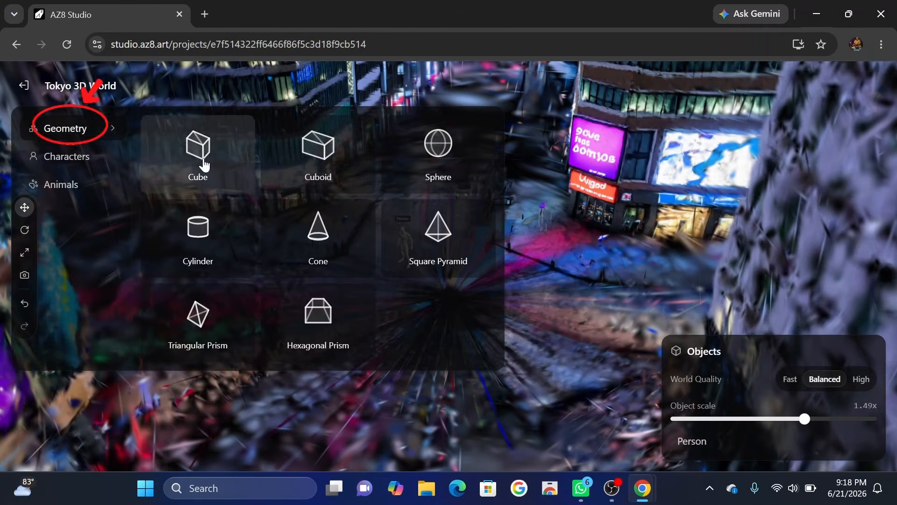
Browse the animal objects that can be added to the 3D world.
left_click(70, 185)
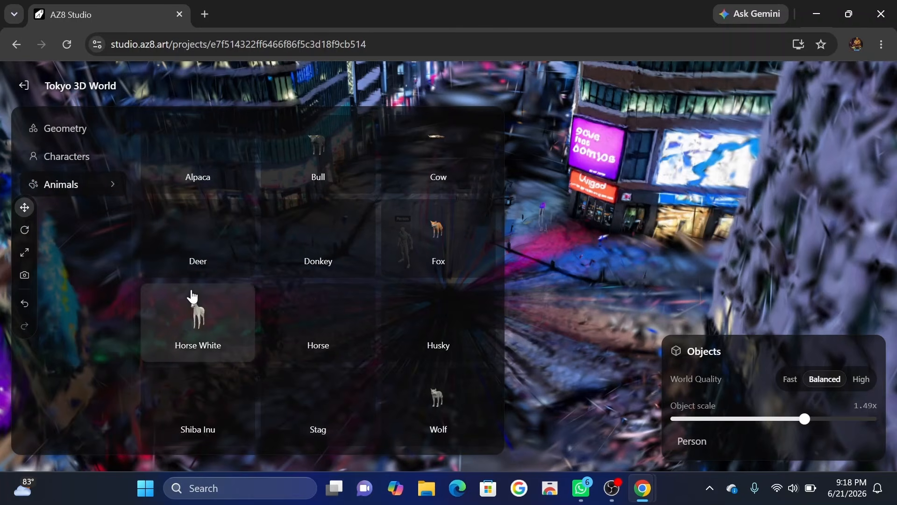
left_click(593, 343)
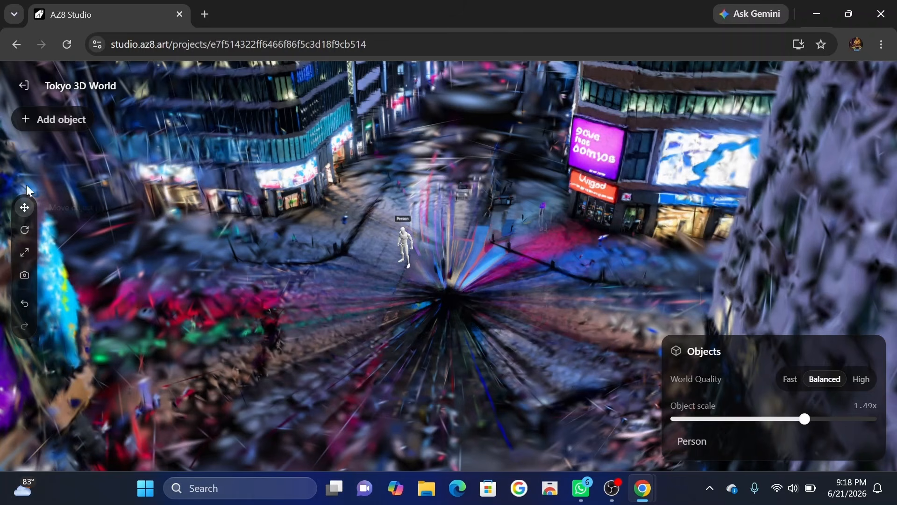
Return to the project canvas and arrange the captured scene images below the World node.
left_click(26, 87)
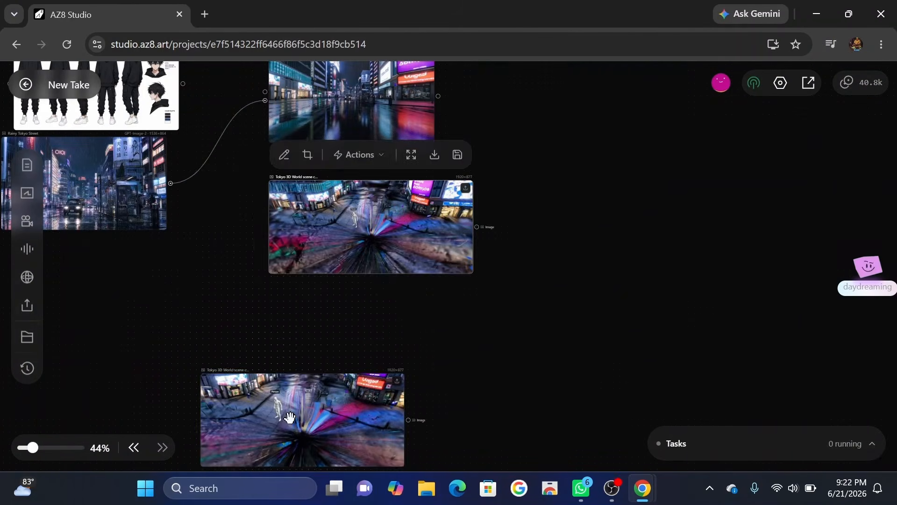
left_click_drag(287, 416, 345, 377)
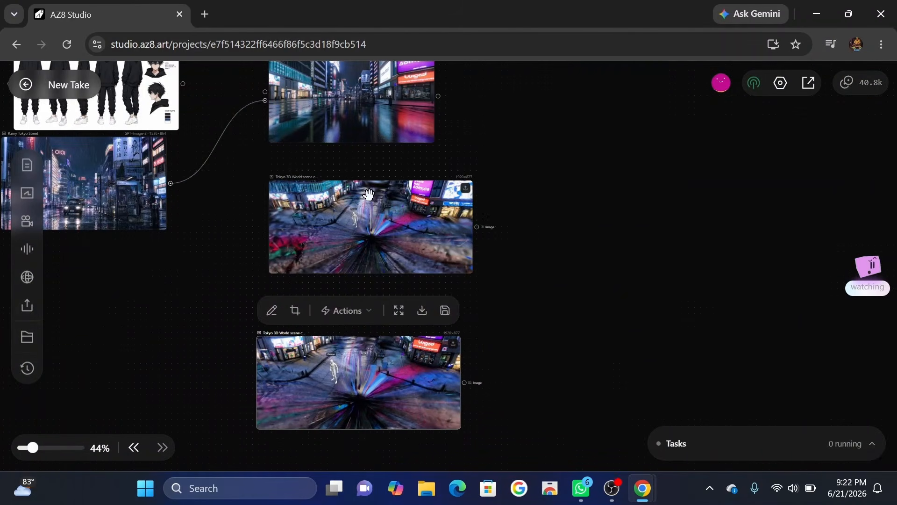
scroll(369, 195, "up", 2)
scroll(369, 195, "up", 1)
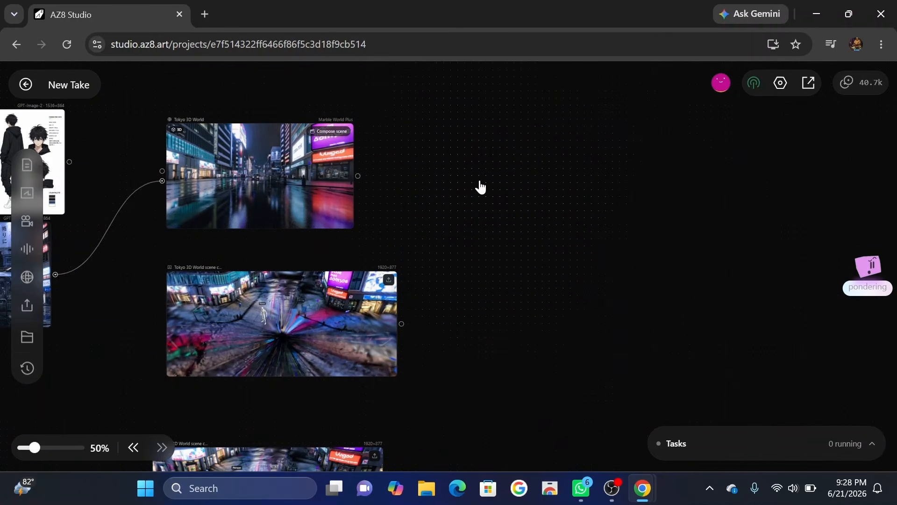
Add a new image node beside the World node and connect the character sheet to its images input.
right_click(480, 186)
left_click(561, 264)
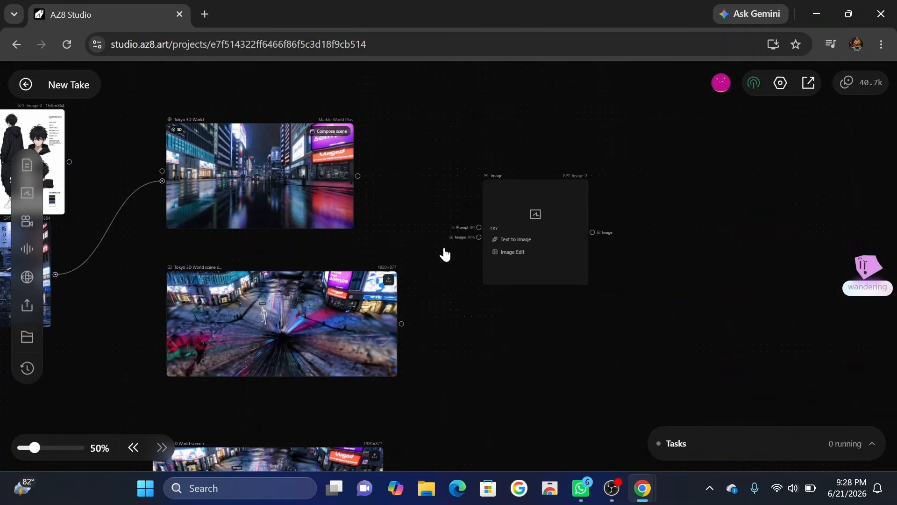
scroll(70, 171, "left", 3)
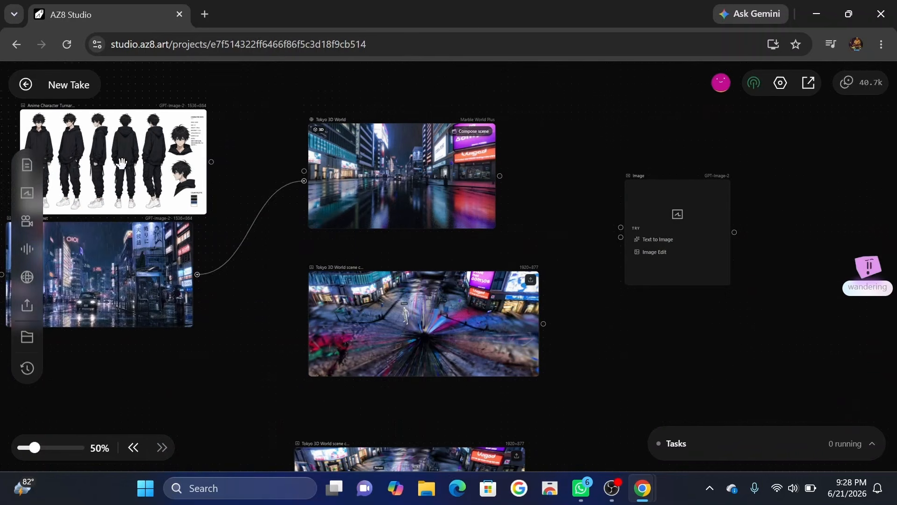
left_click_drag(211, 162, 622, 237)
Connect the closer scene capture to the new image node as a second reference image.
scroll(616, 325, "down", 1)
scroll(616, 325, "down", 4)
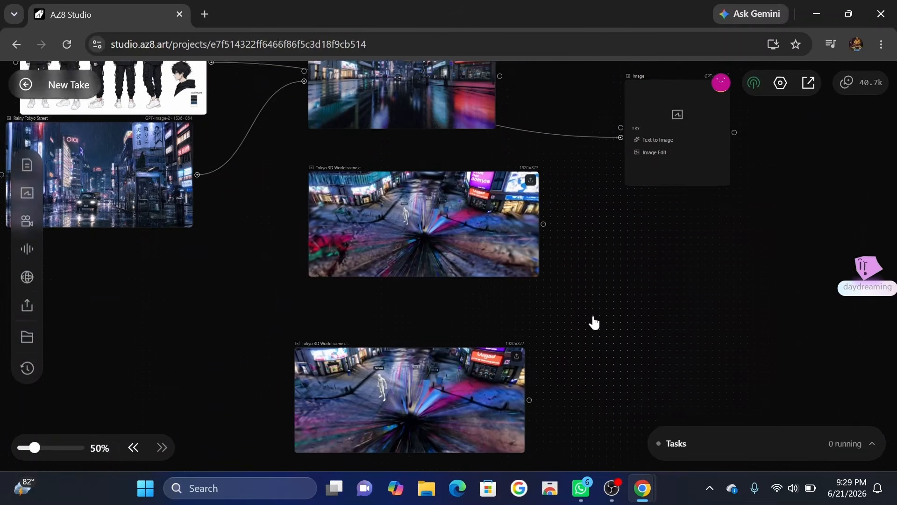
left_click_drag(529, 350, 553, 206)
left_click_drag(529, 350, 621, 159)
Generate the image with GPT-Image-2 at 1:1 and medium quality from the prompt for a young anime male standing on a rainy Tokyo street.
left_click(671, 148)
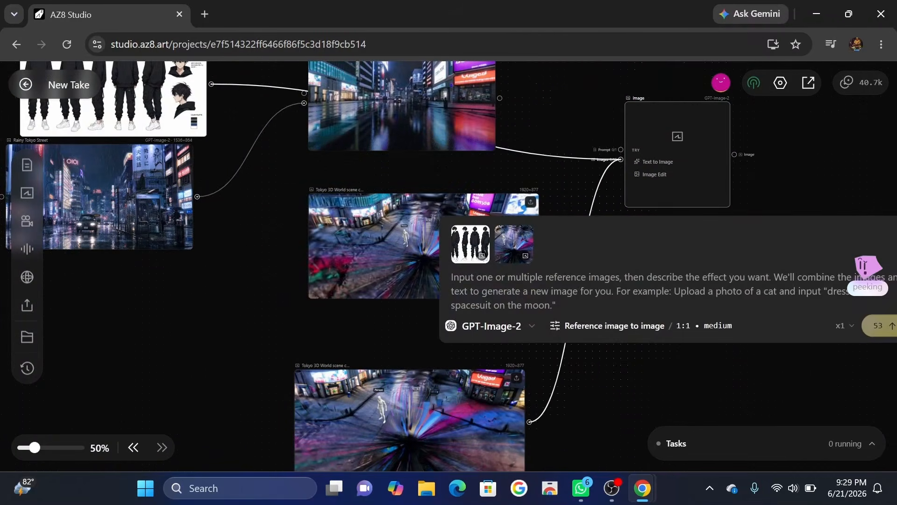
type("Young anime male with messy black hair and blue eyes, black oversized hoodie, black cargo pants, standing on a rainy Tokyo street at night, neon lights reflecting on wet pavement, cinematic composition, dramatic lighting, realistic style, anime movie quality, highly detailed environment, masterpiece, ultra quality, depth of field, 4k")
left_click(519, 339)
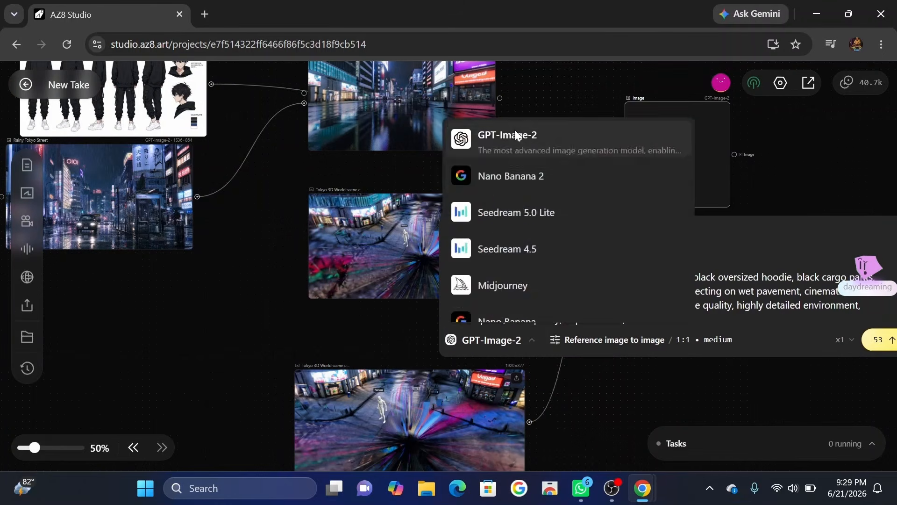
left_click(619, 341)
left_click(820, 338)
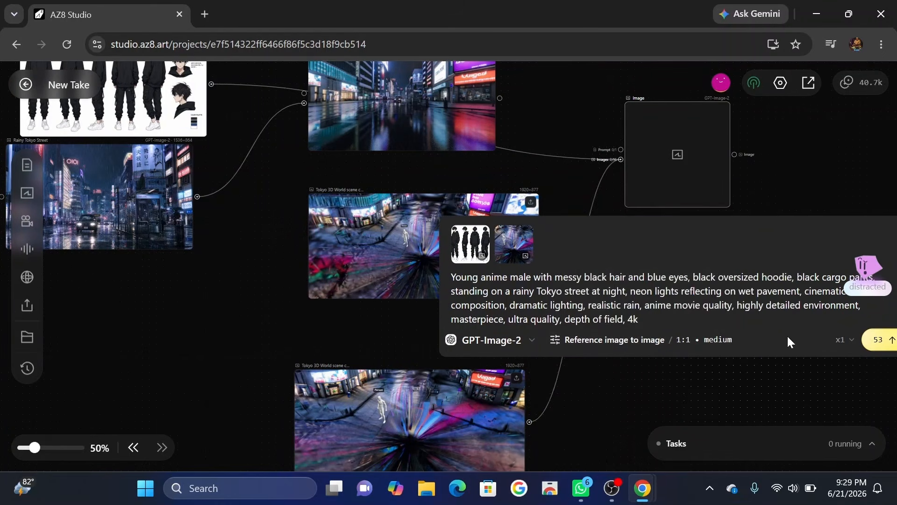
scroll(786, 215, "right", 3)
left_click(748, 341)
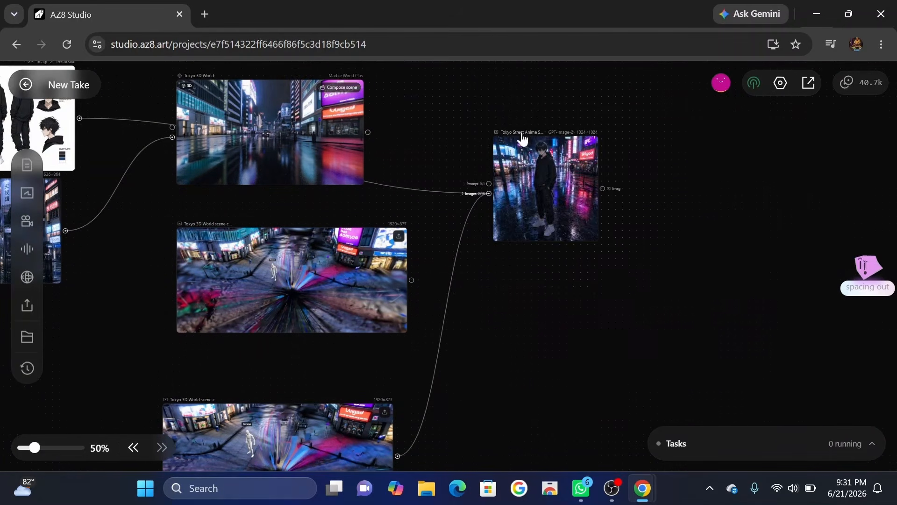
Examine the generated Tokyo street anime image at full size, close the preview and deselect the node.
left_click(546, 156)
left_click(586, 110)
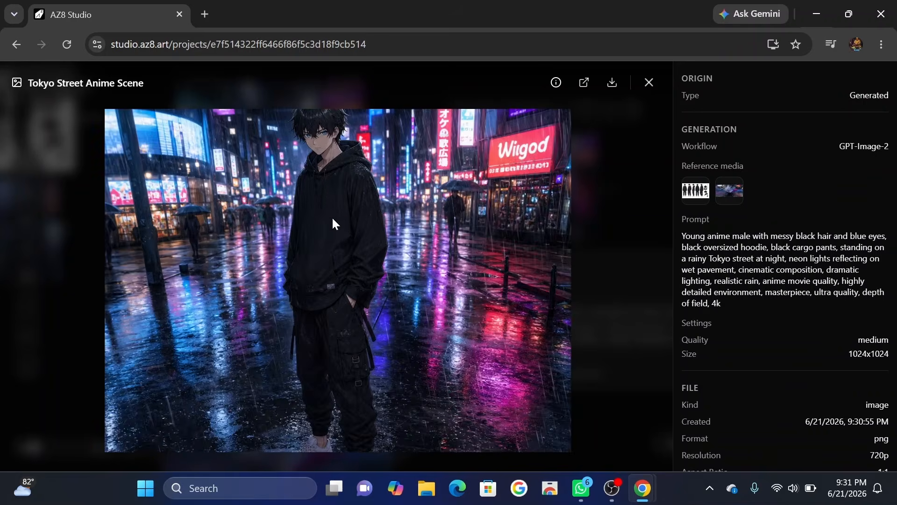
left_click(650, 82)
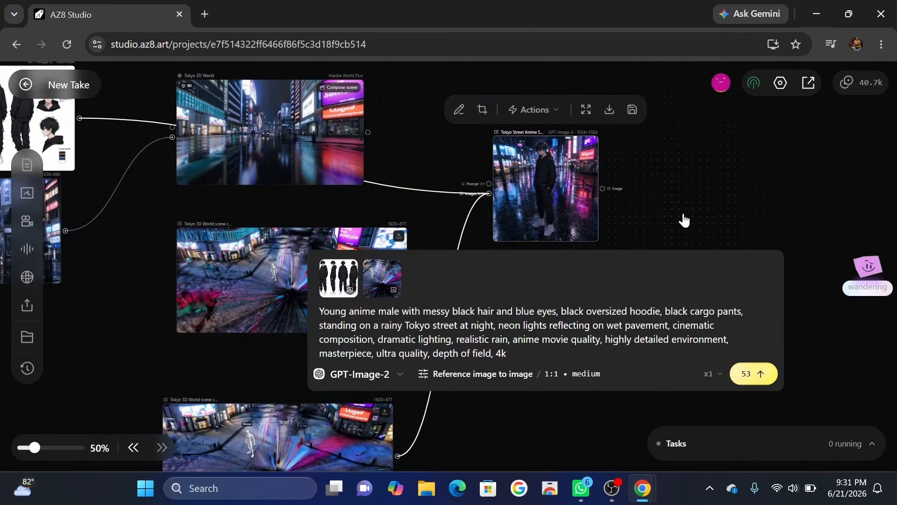
left_click(683, 218)
Add an image node below the generated Tokyo street scene and connect the character sheet and the rainy street image as references.
right_click(575, 291)
left_click(619, 376)
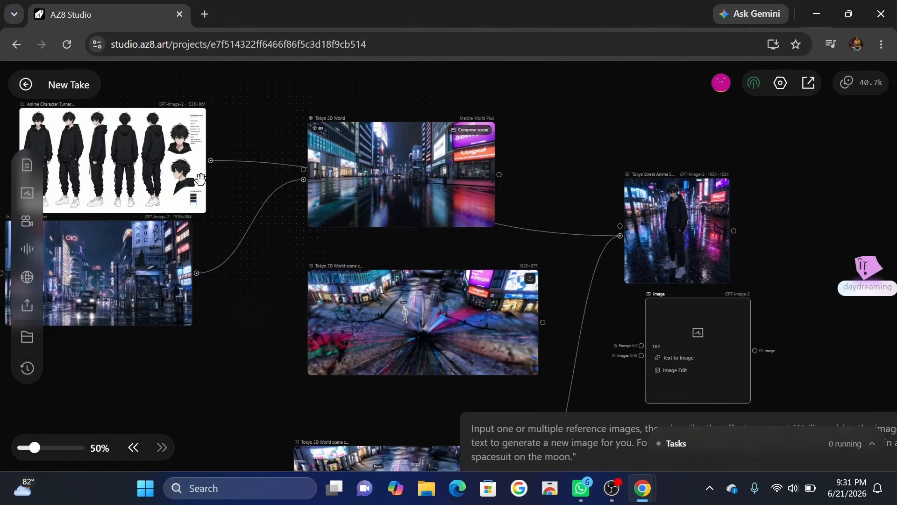
left_click_drag(211, 160, 641, 355)
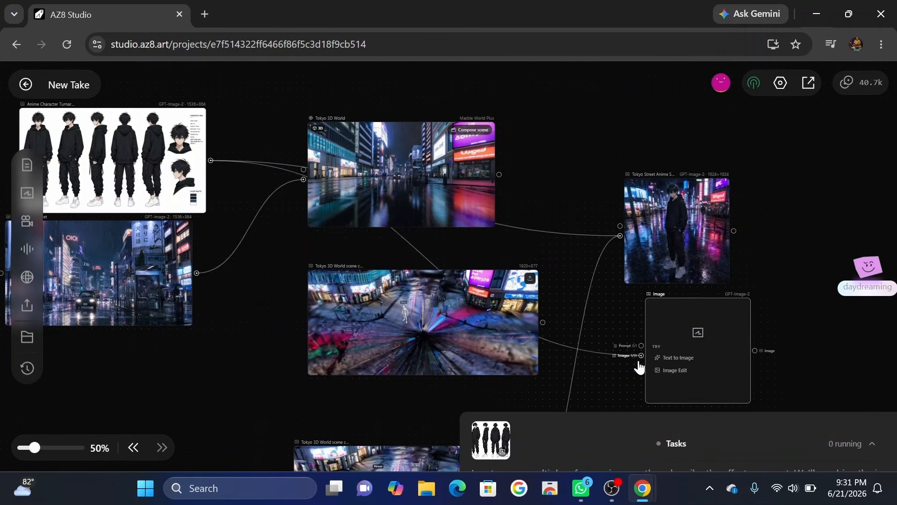
left_click_drag(206, 276, 641, 355)
Generate a 6-panel anime storyboard sheet with GPT-Image-2 at 1:1 and medium quality, using the prompt describing six scenes of the same character.
scroll(713, 313, "right", 2)
scroll(713, 314, "down", 1)
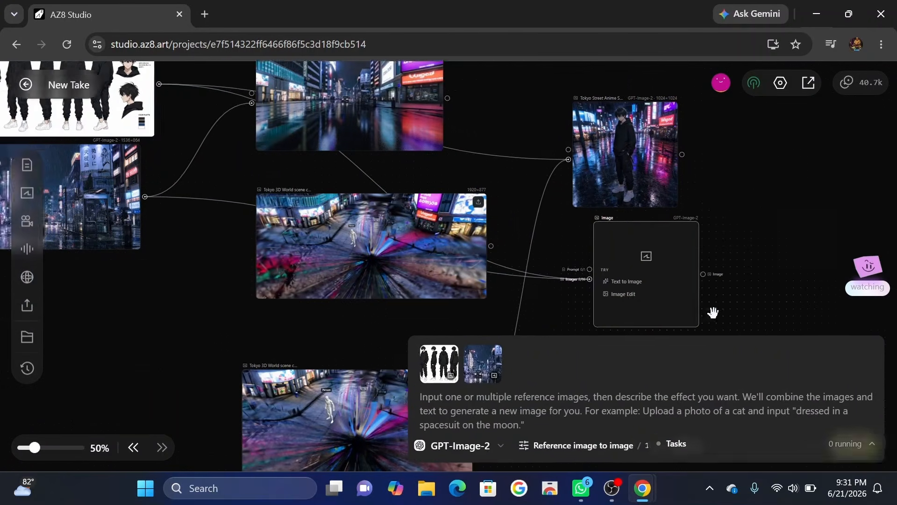
type("Professional anime storyboard sheet, 6 panels grid layout, same character in every panel, cinematic sequence, scene 1 character standing on rainy Tokyo street, scene 2 close-up of eyes, scene 3 walking through neon lights, scene 4 side profile in rain, scene 5 dramatic wide shot with city reflections, scene 6 cinematic hero shot, consistent character design, anime movie storyboard, concept art sheet, highly detailed, masterpiece, clean panel layout, production quality, 4k")
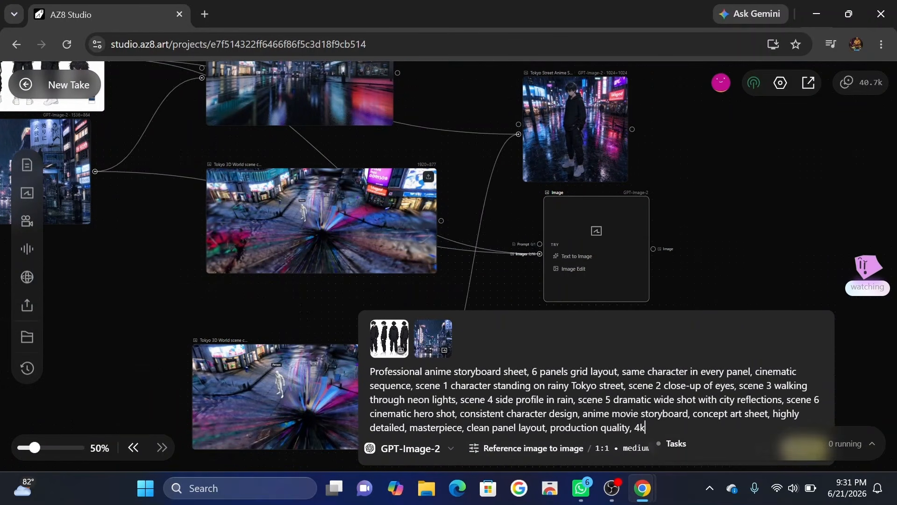
scroll(705, 254, "down", 3)
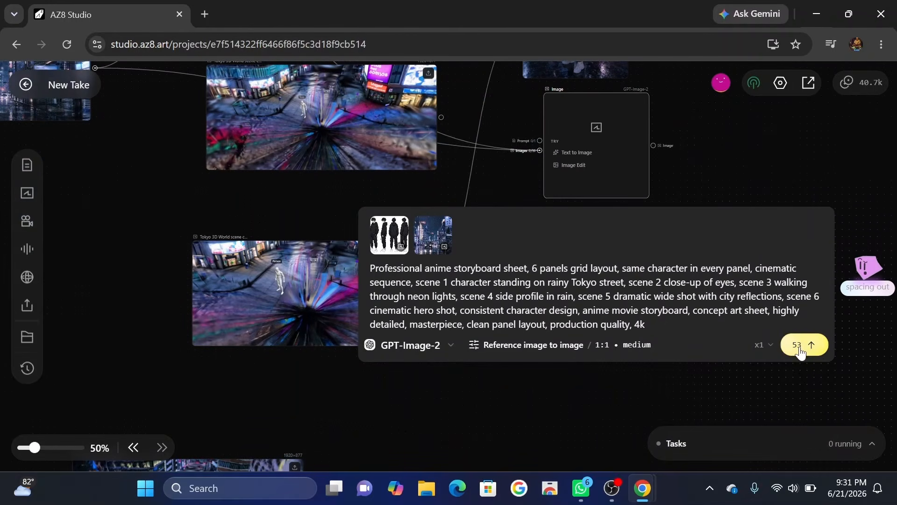
left_click(800, 351)
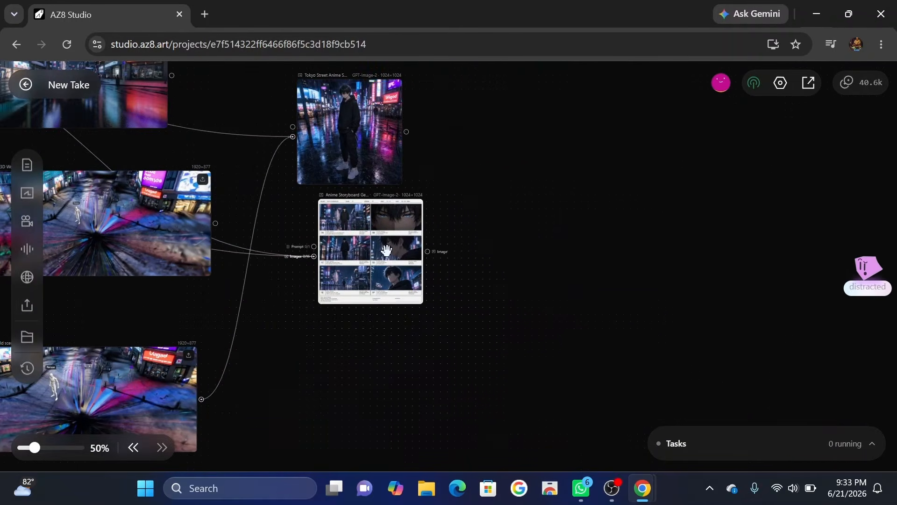
Examine the panels of the generated storyboard sheet at full size and close the preview.
left_click(396, 207)
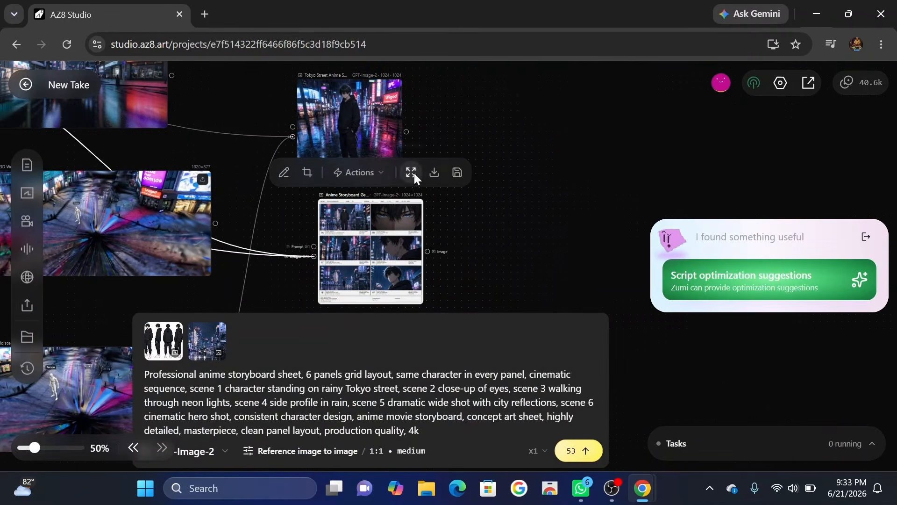
left_click(413, 172)
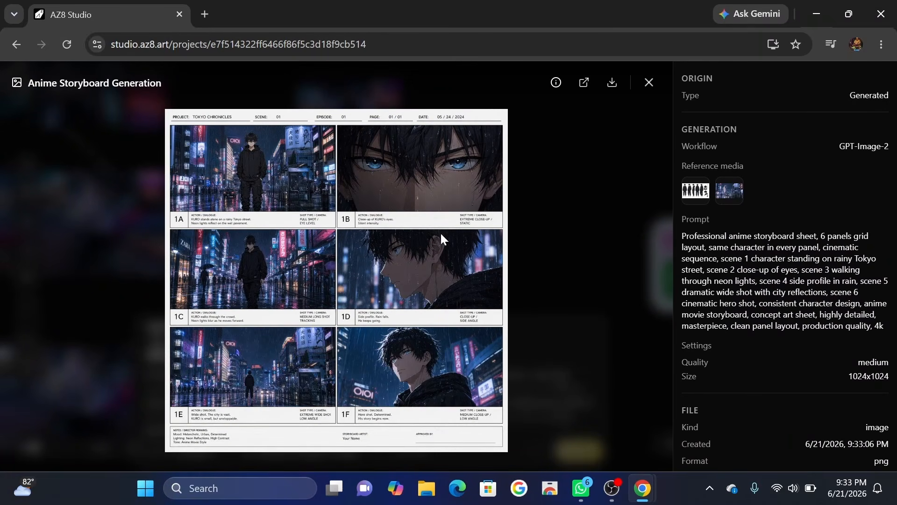
scroll(307, 258, "down", 3)
scroll(307, 258, "up", 5)
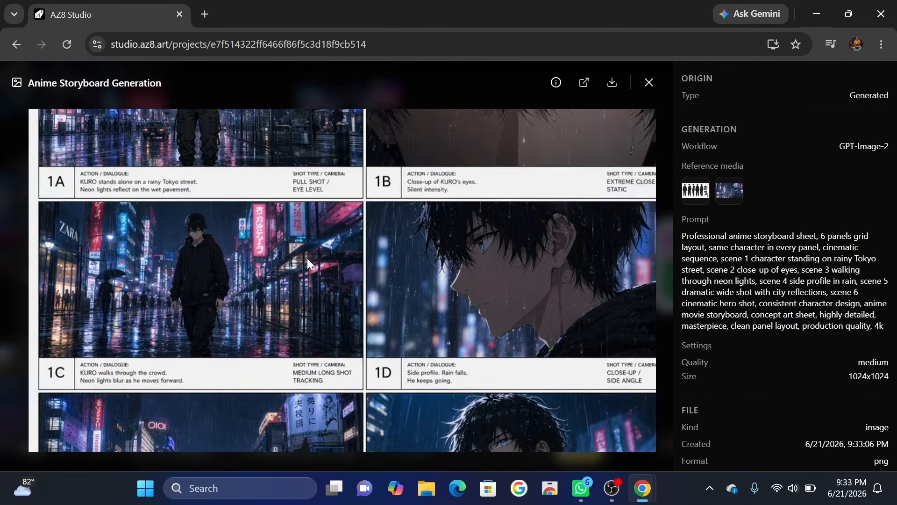
scroll(307, 257, "down", 4)
left_click(649, 82)
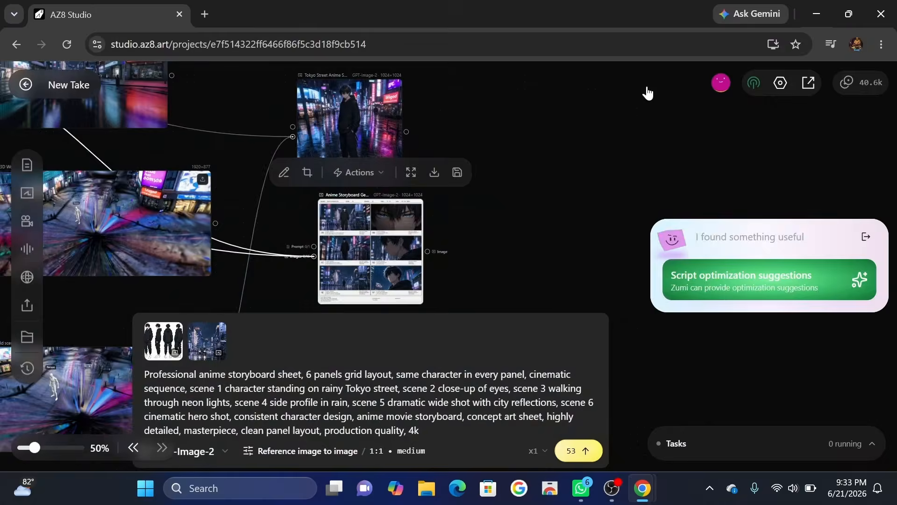
left_click(371, 176)
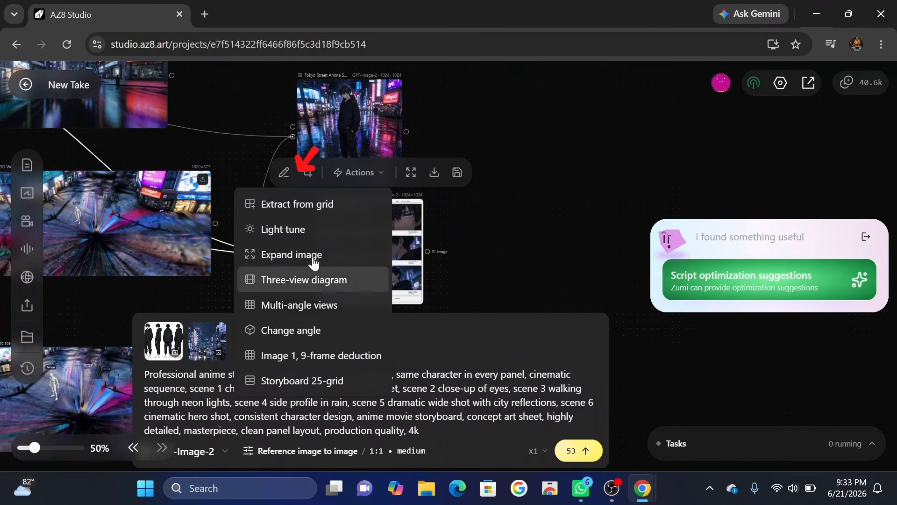
left_click(320, 210)
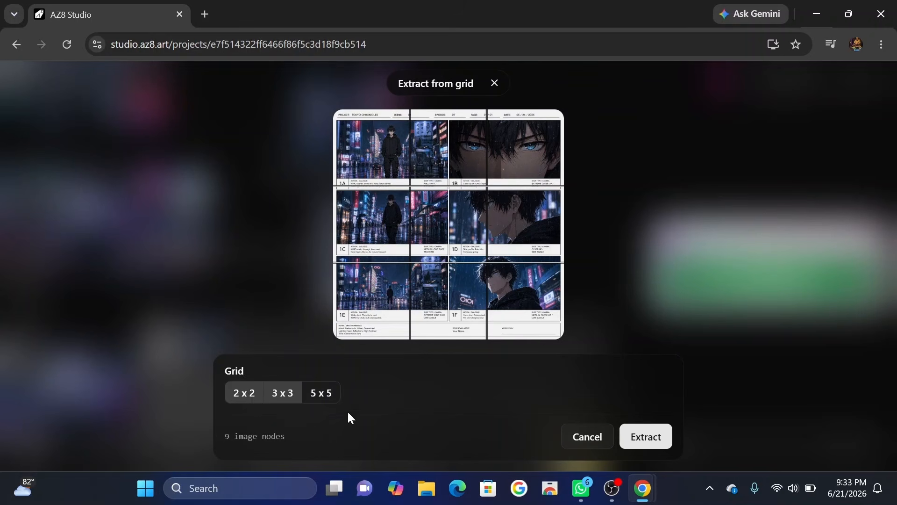
left_click(589, 437)
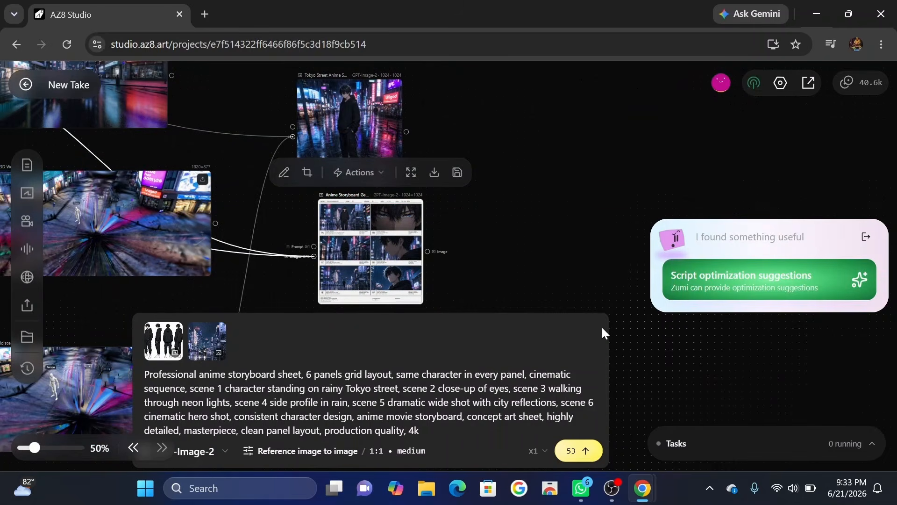
left_click(573, 285)
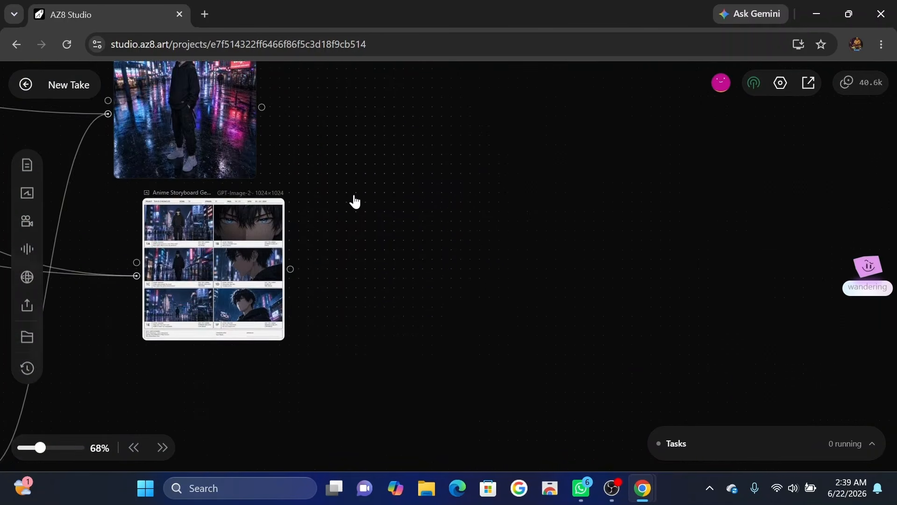
Add a video node beside the generated images and connect the storyboard sheet to its image input.
scroll(354, 201, "up", 2)
scroll(354, 201, "down", 3)
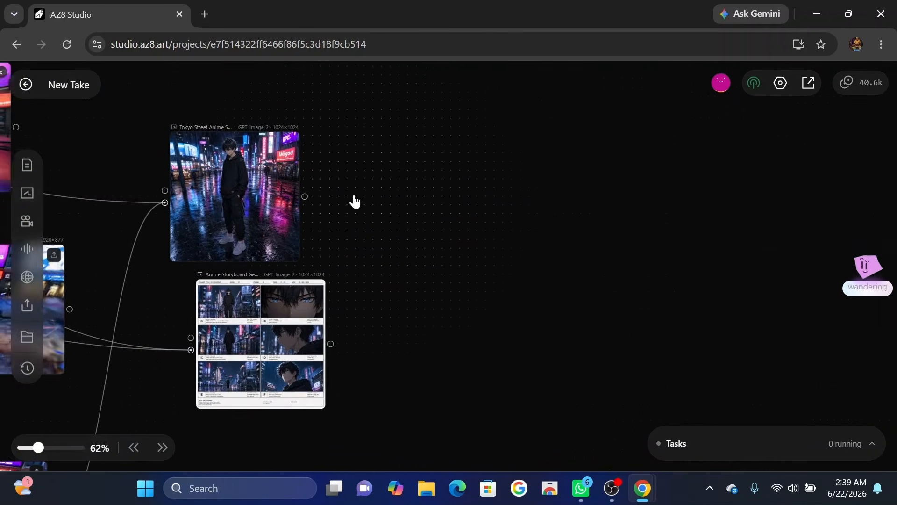
double_click(409, 252)
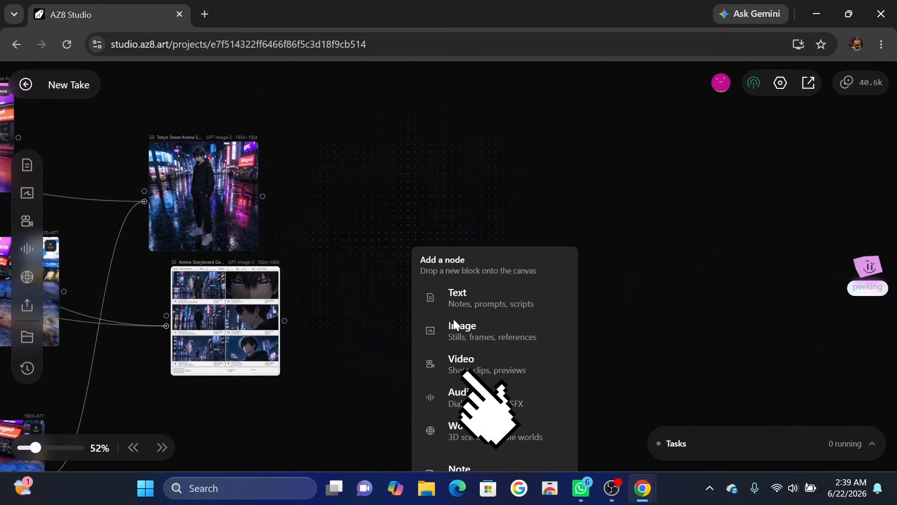
left_click(456, 360)
left_click_drag(451, 309, 446, 280)
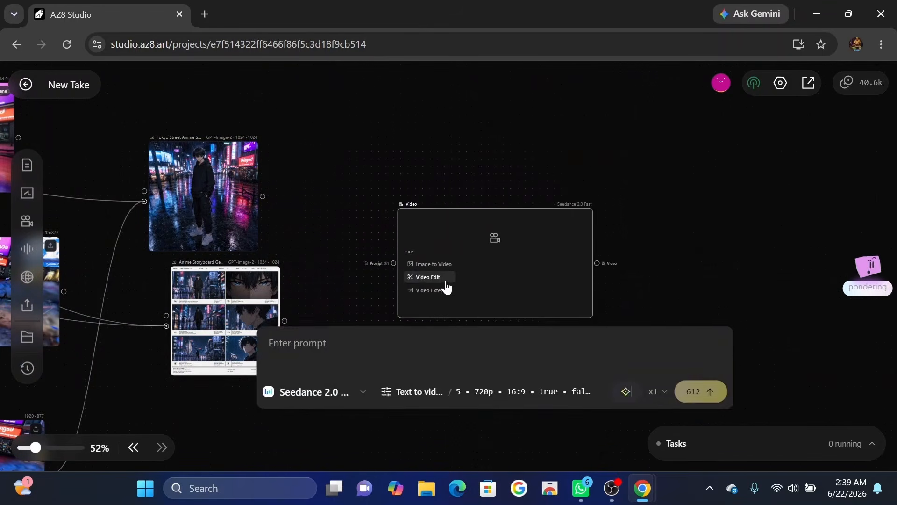
left_click(315, 265)
left_click_drag(294, 324, 395, 261)
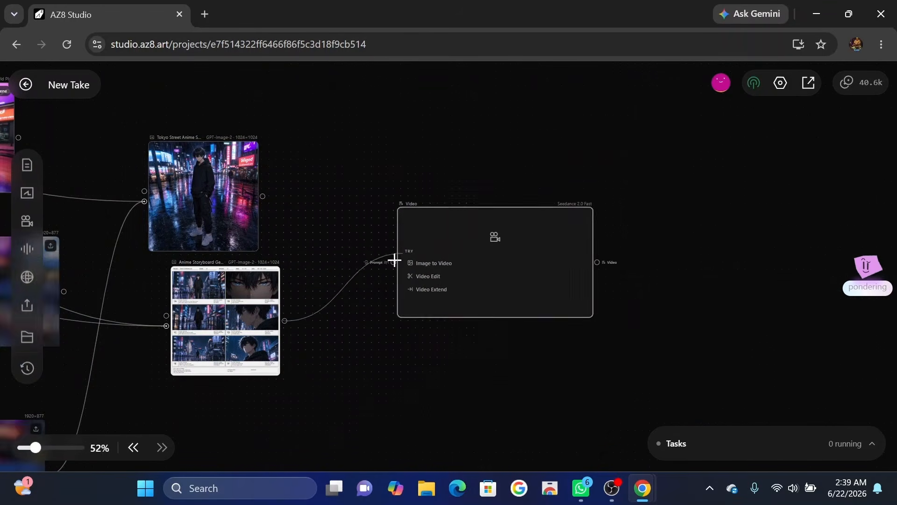
Enter the young anime male on a rainy Tokyo street prompt in the video node and choose the Seedance 2.0 Fast model.
left_click(478, 278)
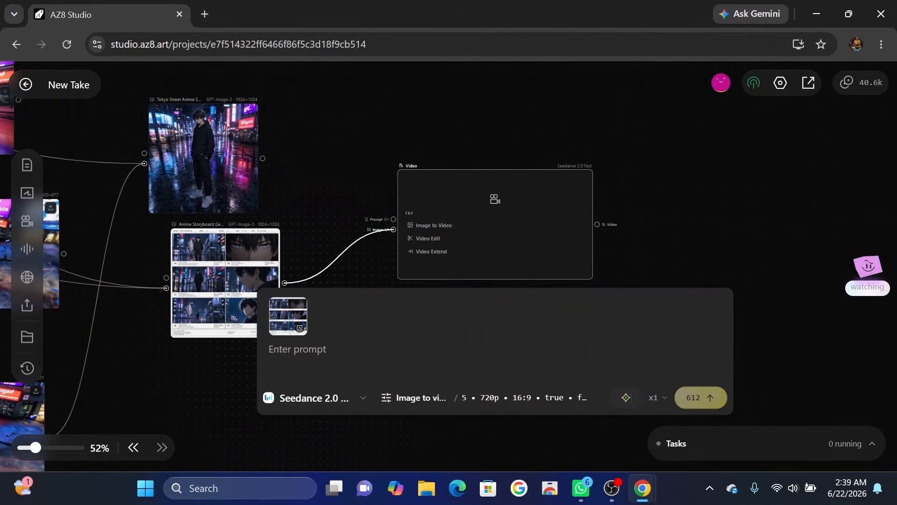
type("Young anime male with messy black hair and blue eyes, black oversized hoodie, black cargo pants, standing on a rainy Tokyo street at night, neon lights reflecting on wet pavement, cinematic composition, dramatic lighting, realistic rain, anime movie quality, highly detailed environment, masterpiece, ultra quality, depth of field, 4k")
left_click(351, 399)
scroll(327, 315, "down", 1)
scroll(336, 280, "up", 1)
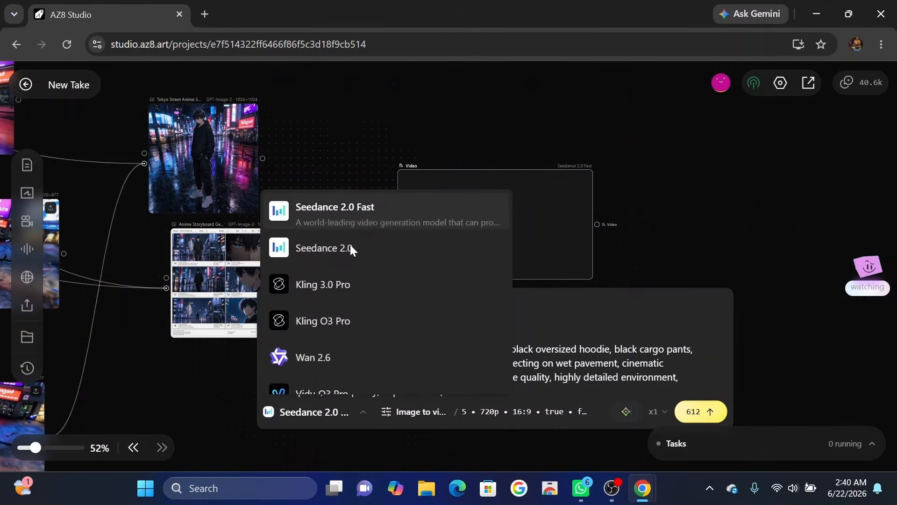
left_click(330, 207)
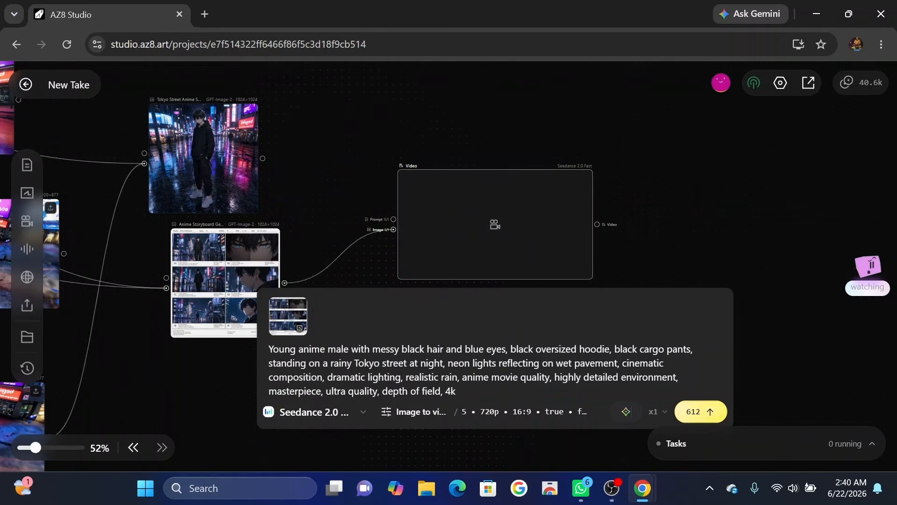
Set the video duration to 10 in the image-to-video settings.
left_click(408, 415)
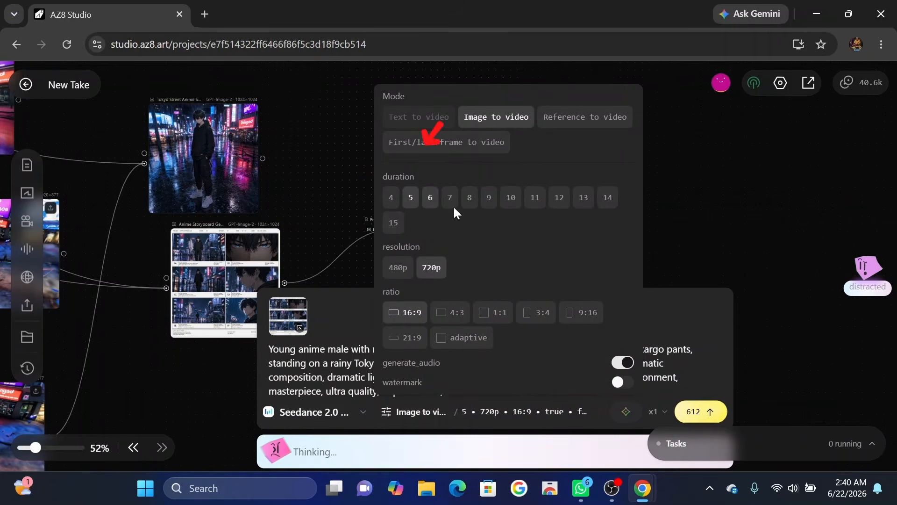
left_click(510, 199)
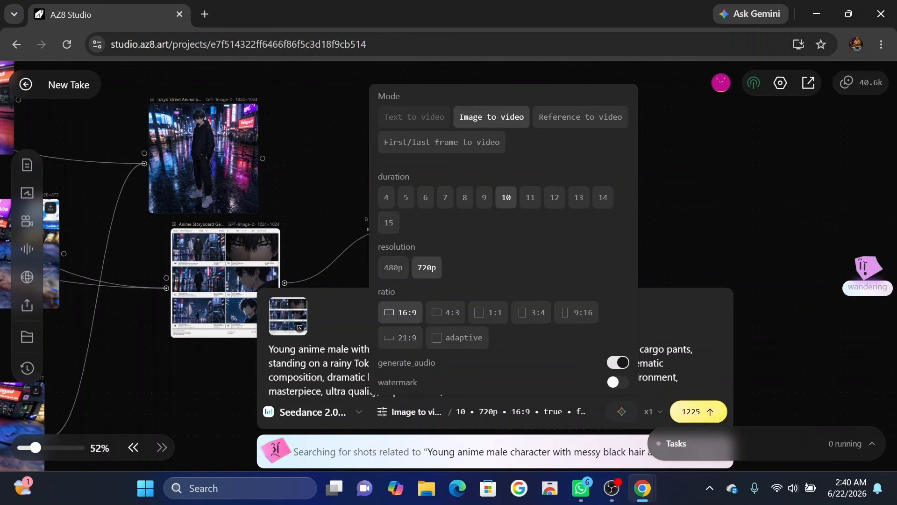
scroll(621, 370, "down", 4)
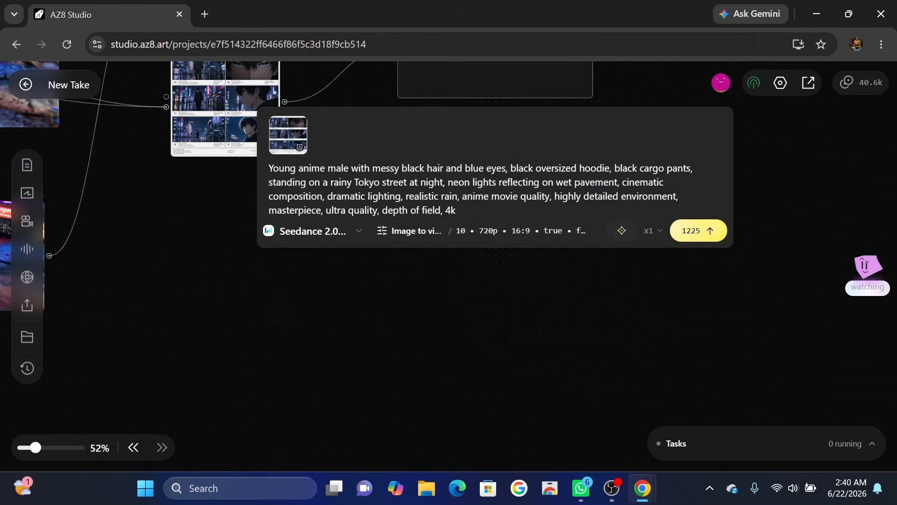
Find reference templates matching the video prompt and examine the recommended 'Love, Death & Robots' S1E1 Clip 64 without applying it.
left_click(620, 231)
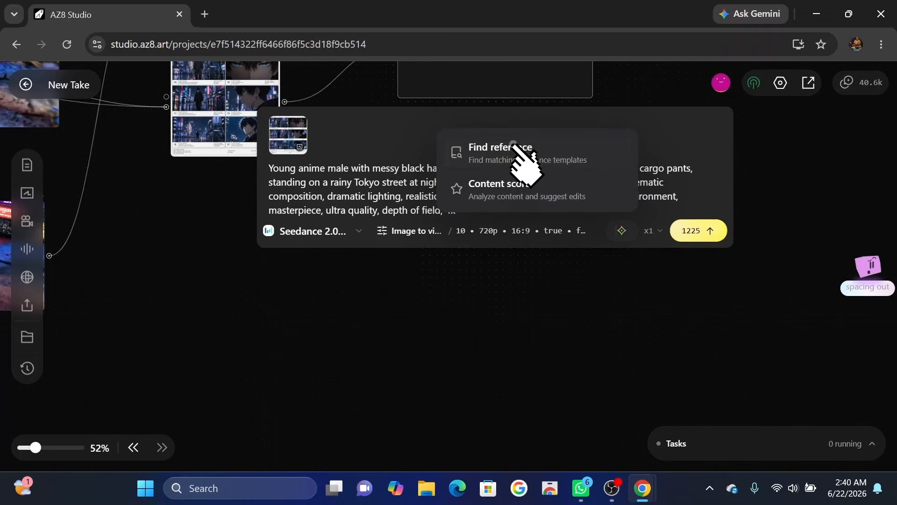
left_click(519, 155)
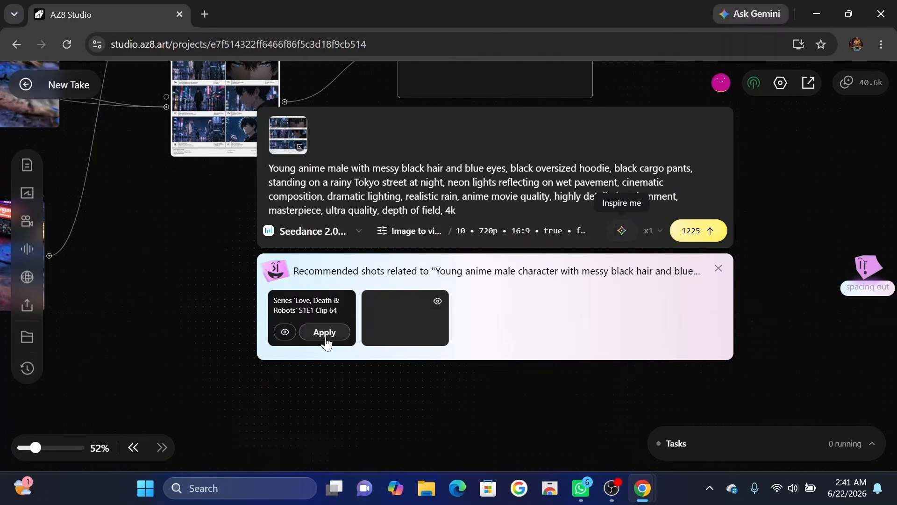
left_click(284, 333)
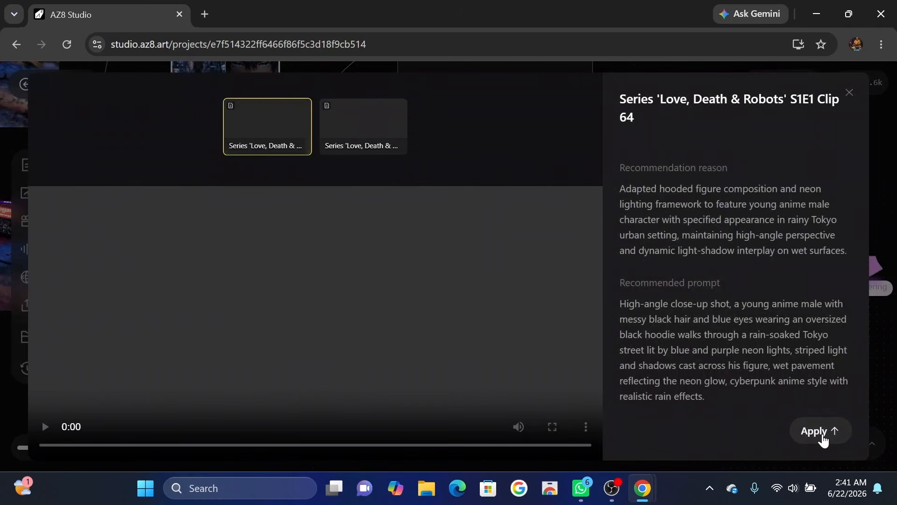
left_click(858, 94)
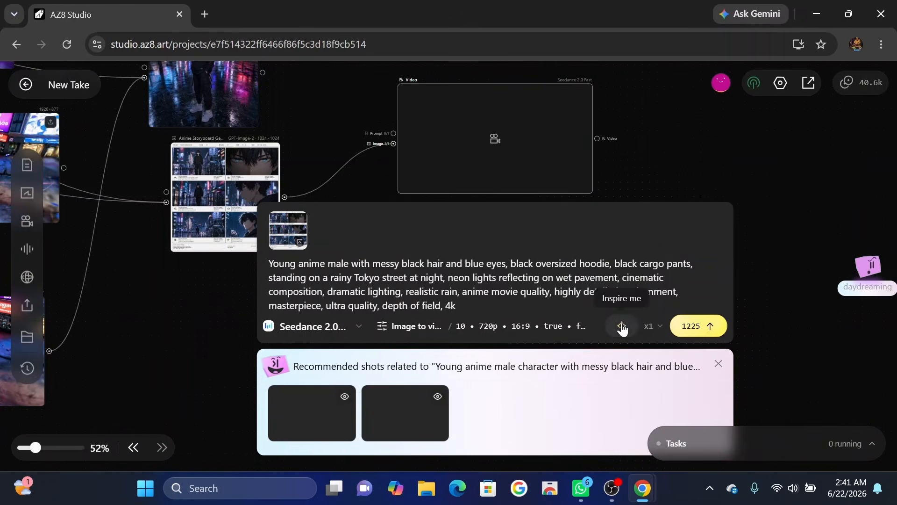
Run the Content score analysis on the video prompt.
left_click(621, 326)
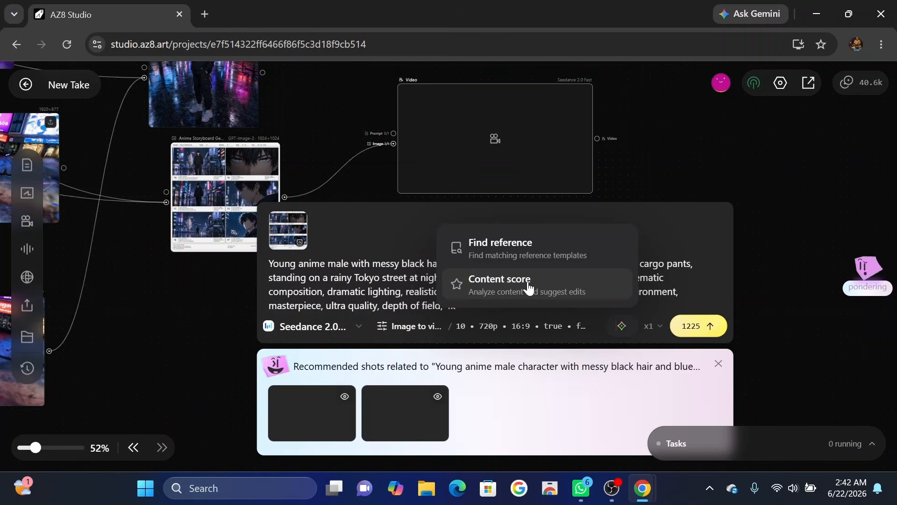
left_click(529, 286)
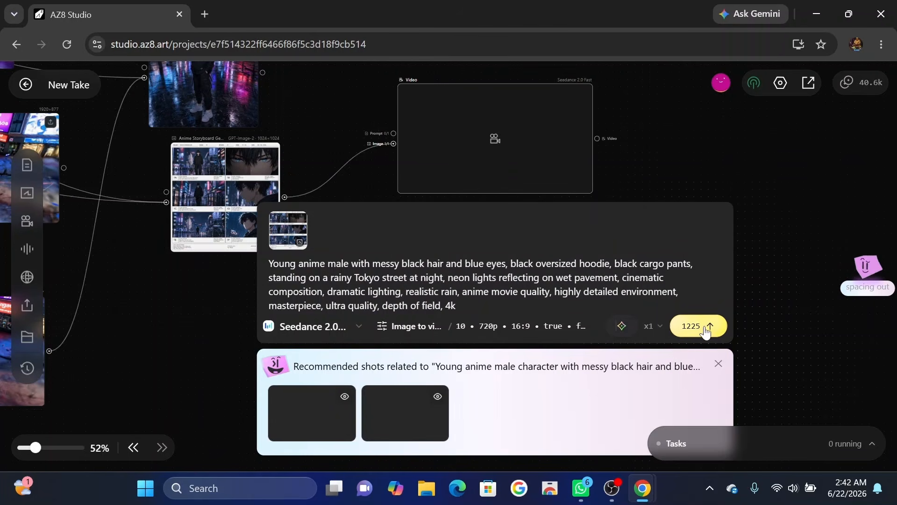
Generate the 10-second 720p video at 16:9 from the storyboard sheet.
scroll(757, 242, "up", 1)
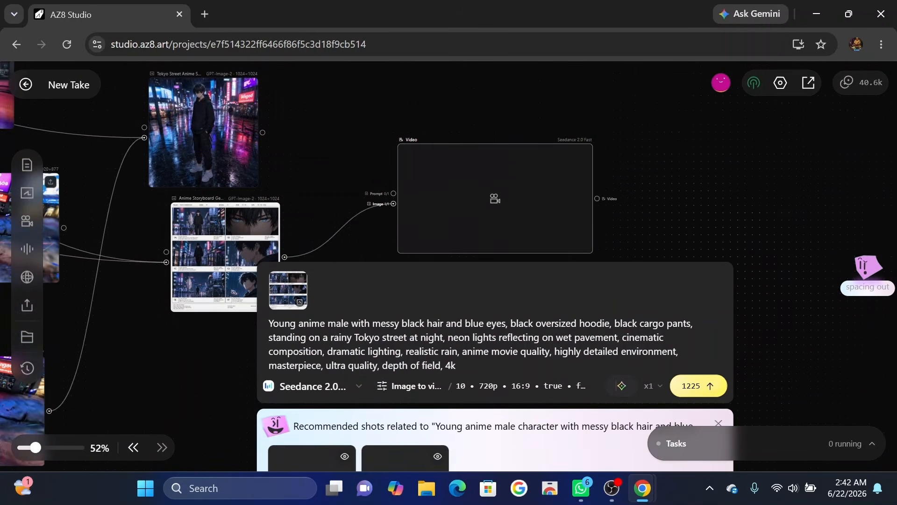
left_click(691, 387)
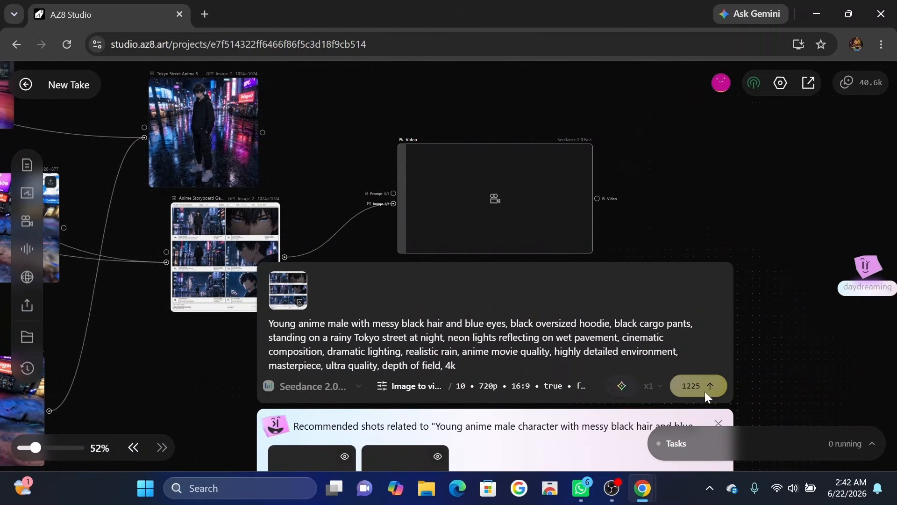
scroll(369, 274, "up", 1)
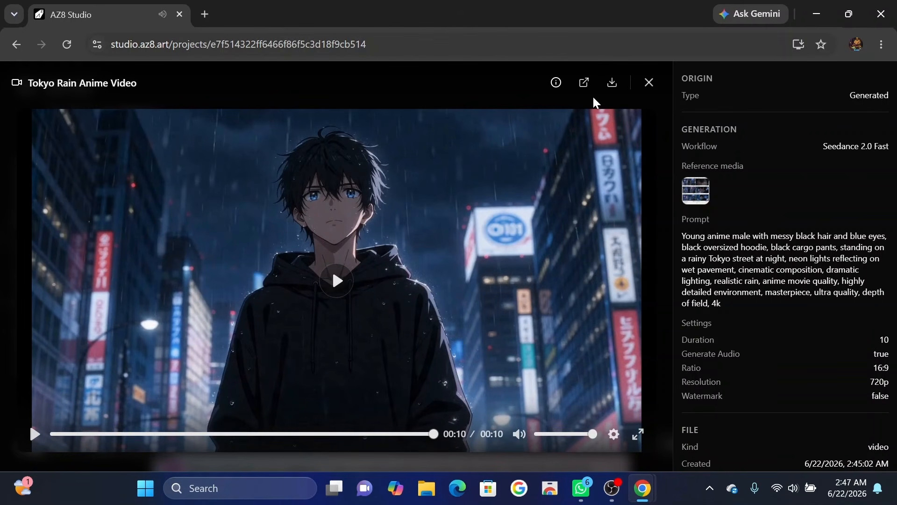
Download the finished Tokyo Rain Anime Video and return to the project canvas.
left_click(612, 83)
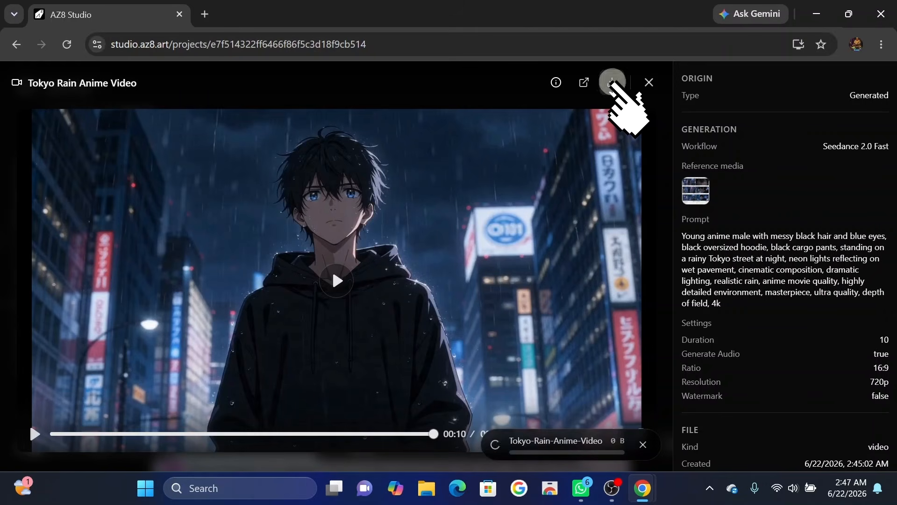
left_click(649, 83)
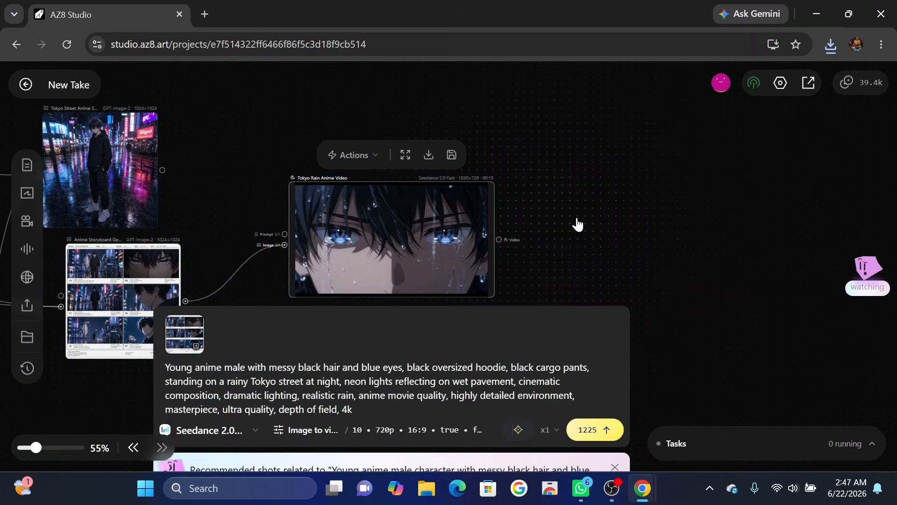
left_click(578, 225)
Add a second video node below the Tokyo Rain Anime Video and connect the storyboard sheet to its image input.
scroll(577, 224, "down", 3)
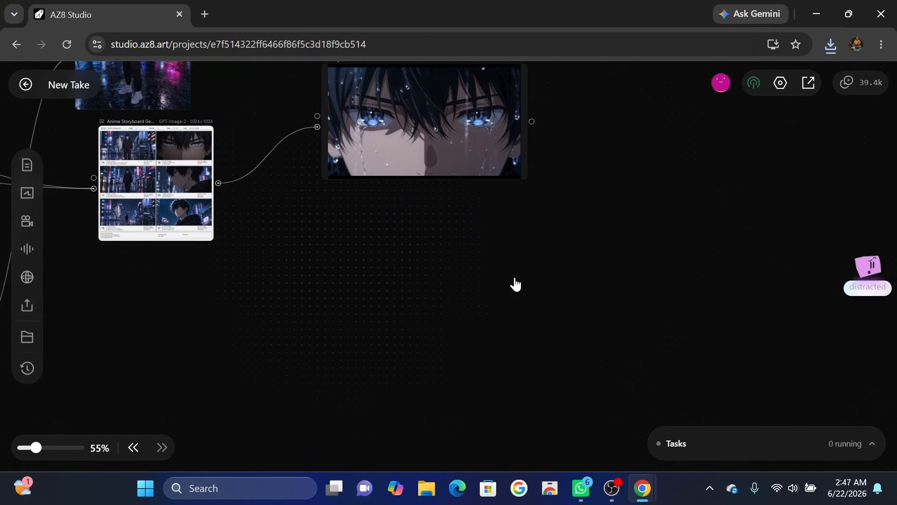
right_click(420, 290)
left_click(463, 402)
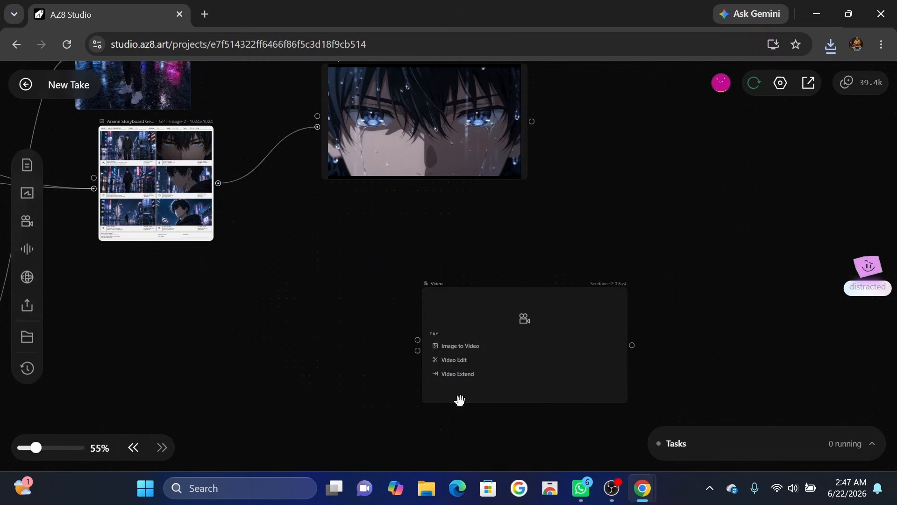
left_click_drag(516, 346, 422, 269)
left_click_drag(201, 169, 323, 275)
Enter the prompt about the character turning away into the rain-soaked city street and generate the 10-second 720p video at 16:9.
left_click(420, 382)
type("\"The character slowly turns away from the camera, walking into the rain-soaked city street. Neon reflections ripple beneath their footsteps. A distant figure watches from the shadows under a flickering streetlamp. The wind intensifies — papers scatter across the alley. A sudden cut to close-up: the character's eyes — determined, hiding pain. Rain streaks down their face like tears. The city hums with tension. Background music swells — low strings, distant thunder. Cinematic anime atmosphere, smooth motion, realistic physics, dramatic lighting, anime movie quality, highly detailed animation, professional camera movement.\"")
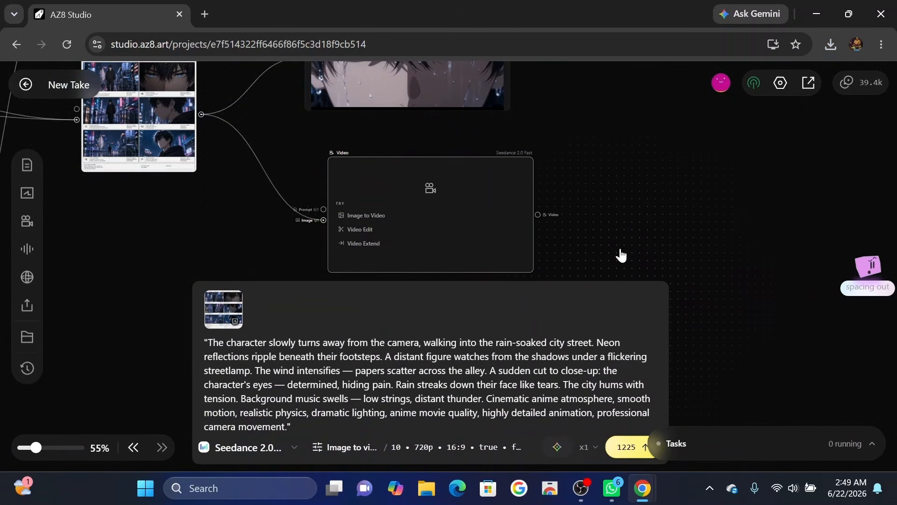
left_click(247, 370)
left_click(281, 170)
left_click(386, 373)
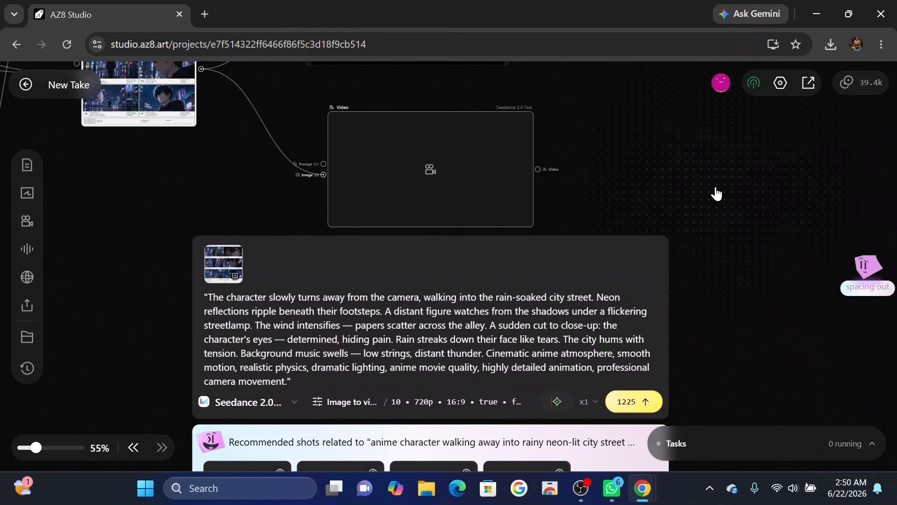
scroll(717, 194, "down", 1)
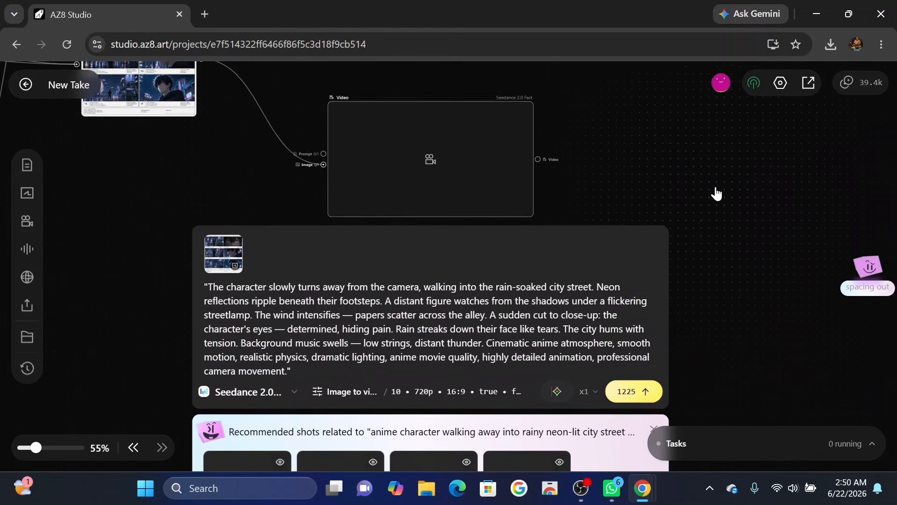
left_click(638, 374)
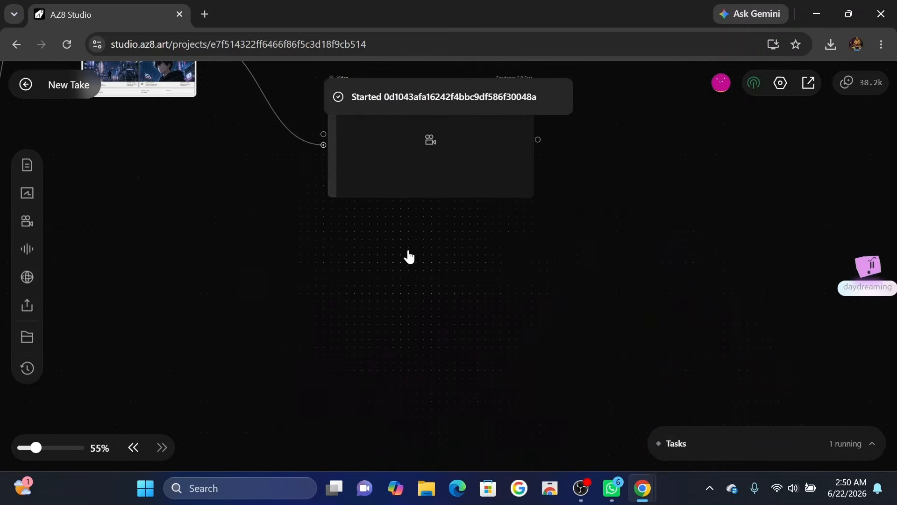
Play the second storyboard-based video to its end, download it and close its preview.
scroll(446, 252, "up", 5)
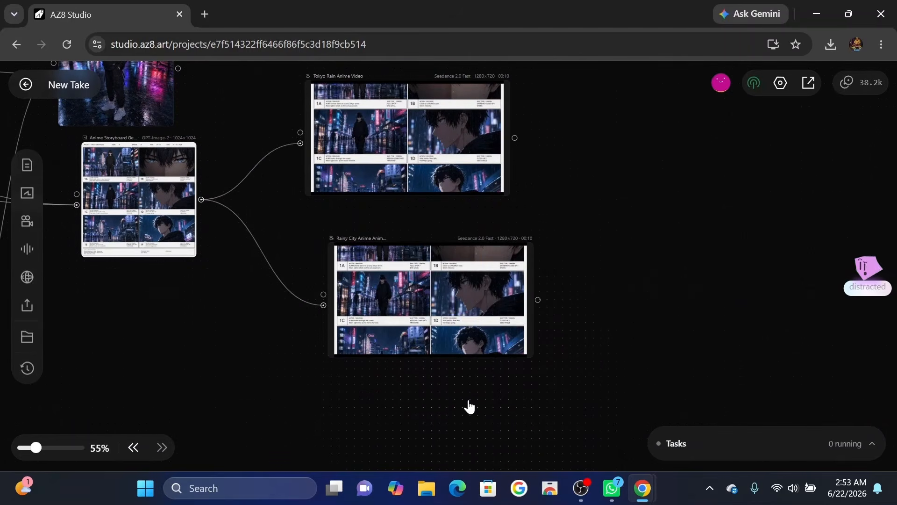
left_click(448, 304)
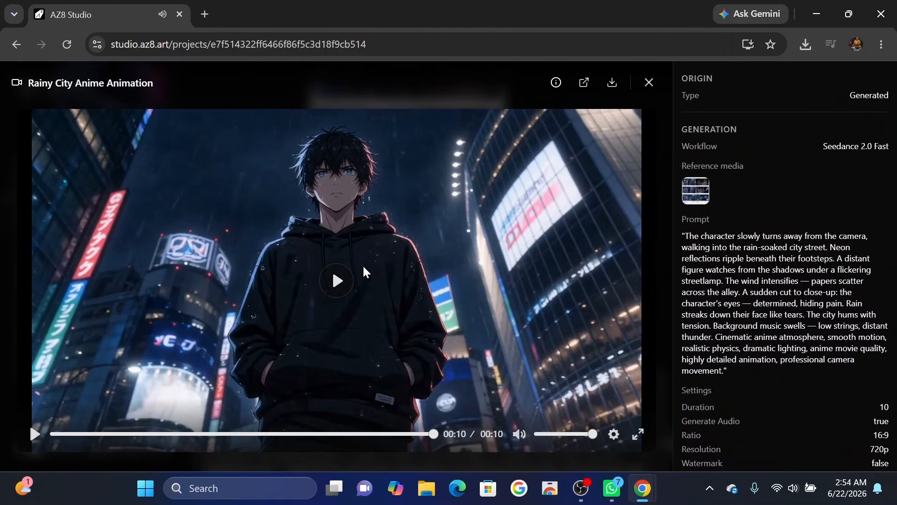
key("Escape")
Add a third Seedance 2.0 Fast video node and place it beside the Tokyo Rain Anime Video.
scroll(421, 293, "up", 3)
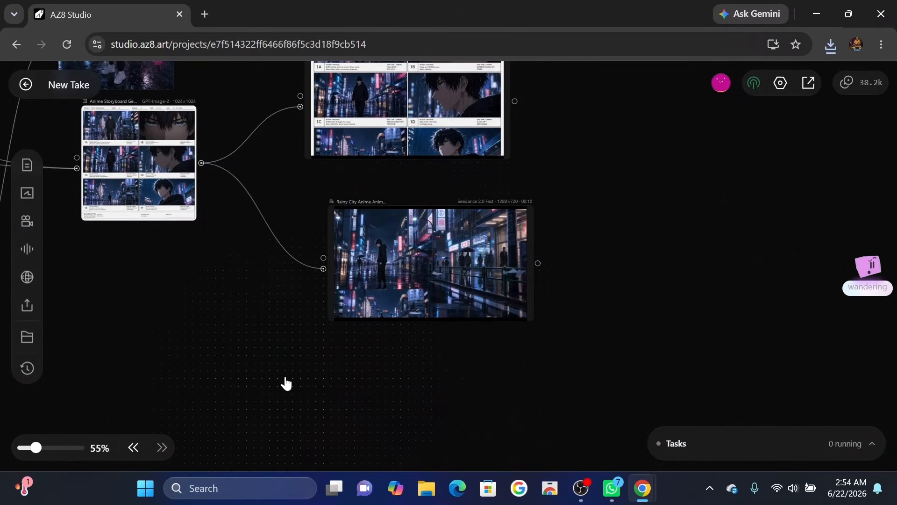
right_click(286, 382)
scroll(556, 402, "up", 2)
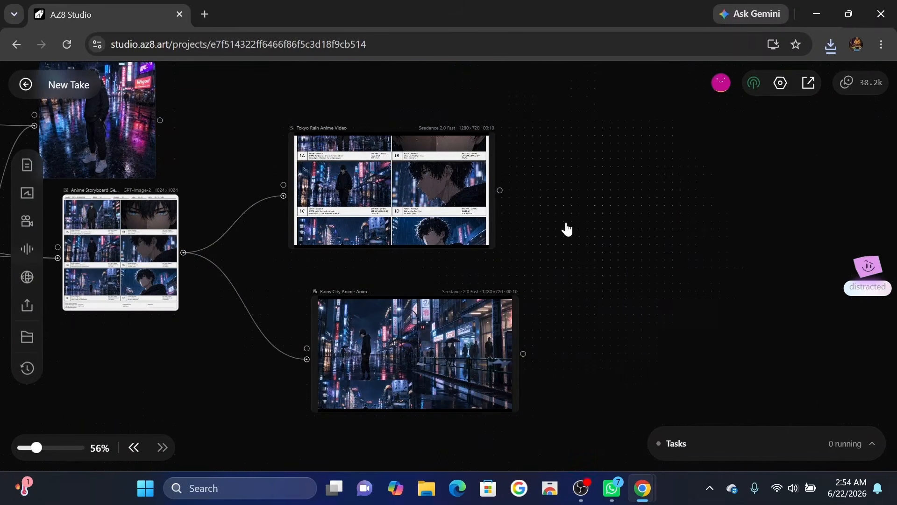
right_click(583, 230)
left_click(635, 346)
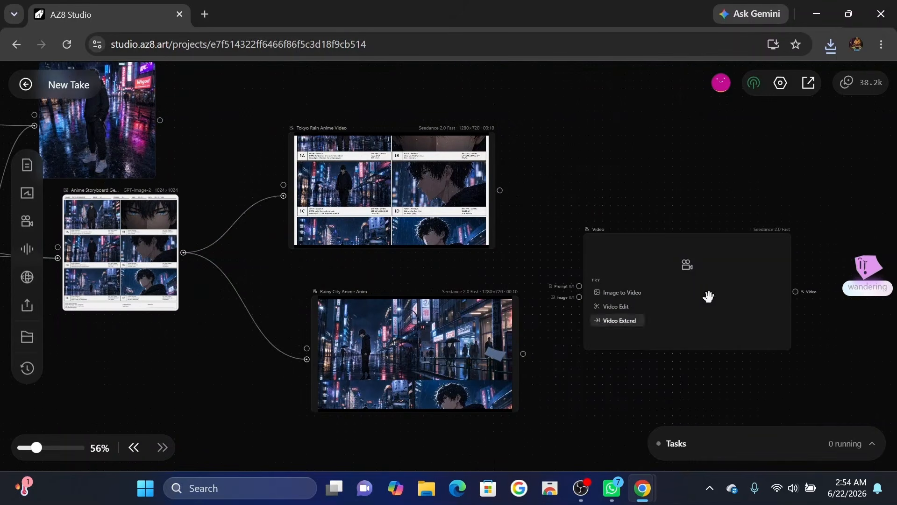
left_click_drag(702, 329, 680, 234)
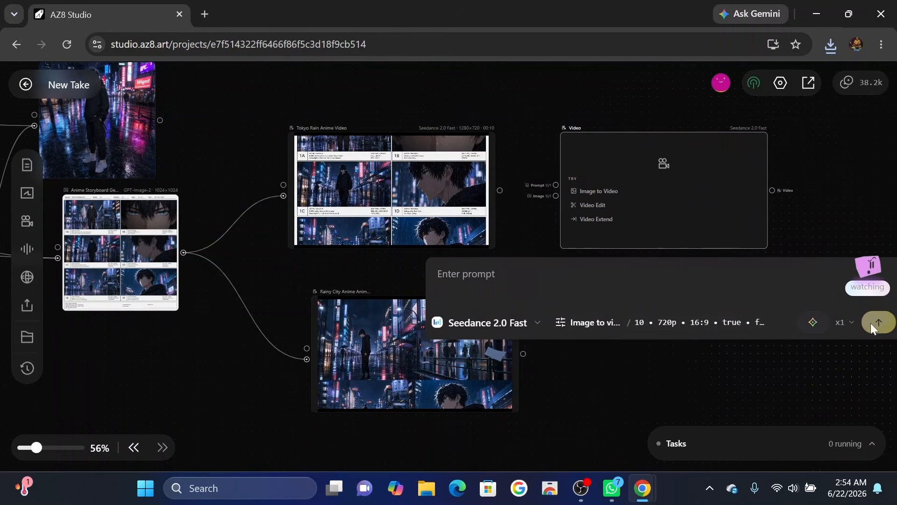